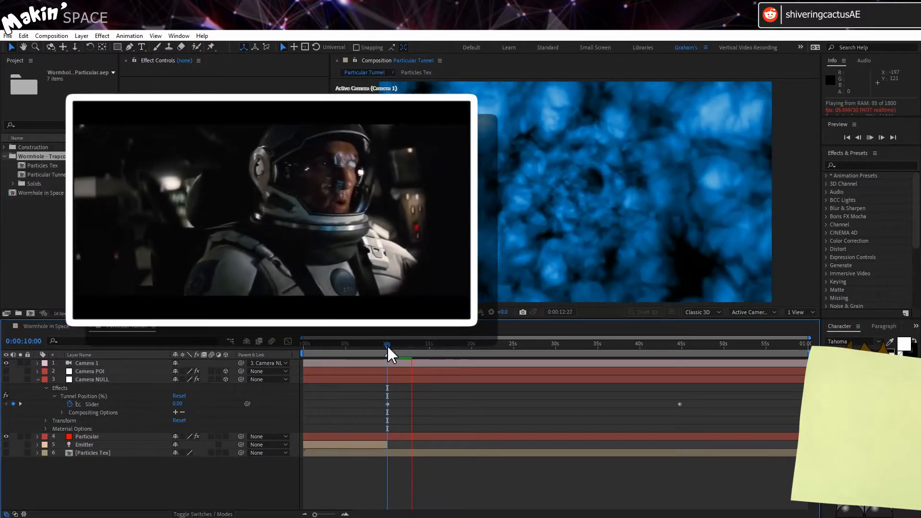
- Preview the Particular Tunnel animation from the 10-second mark
key(space)
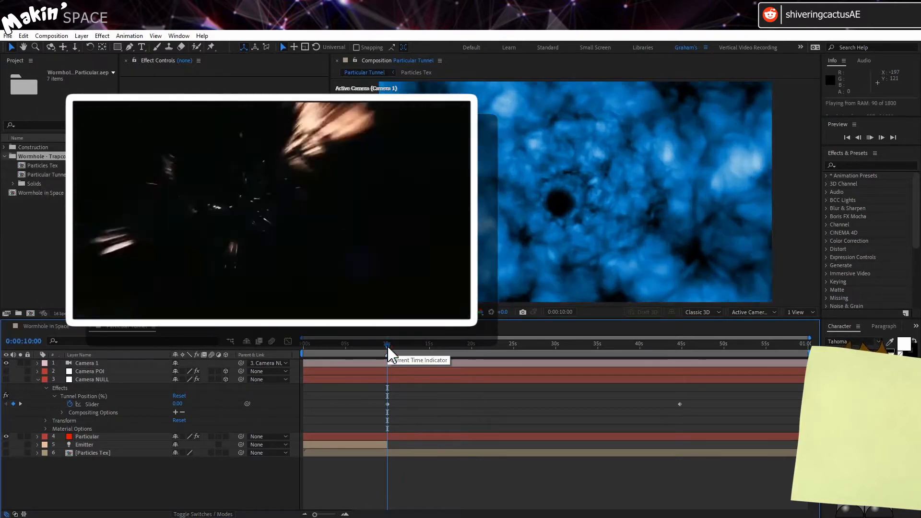
key(space)
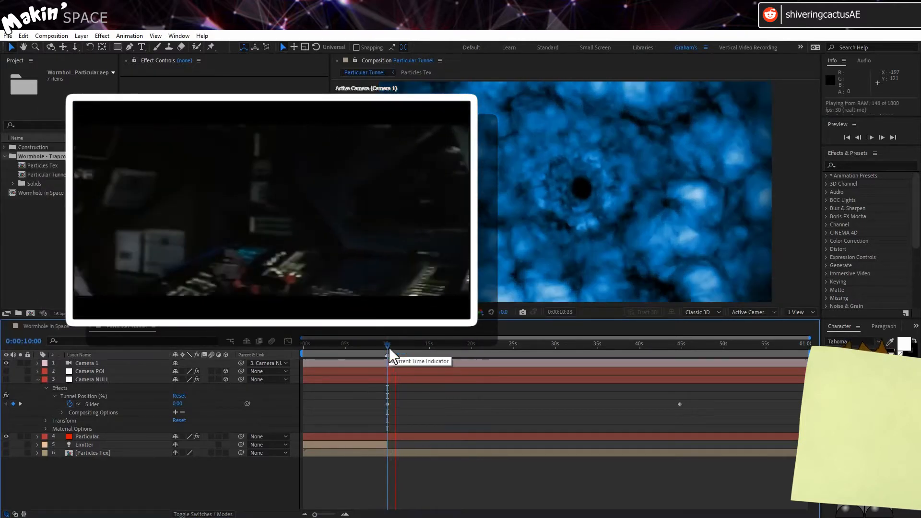
key(space)
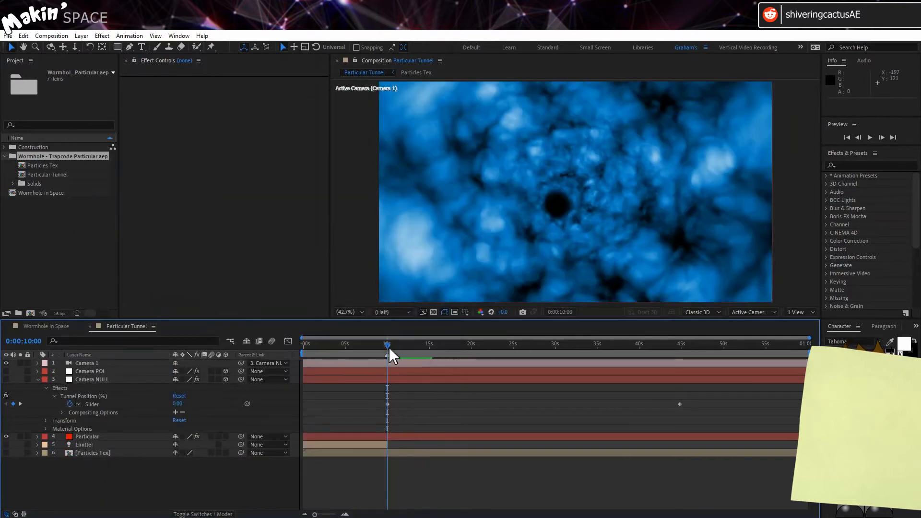
- Set the Multiplier slider on the Particular layer to 8
click(88, 437)
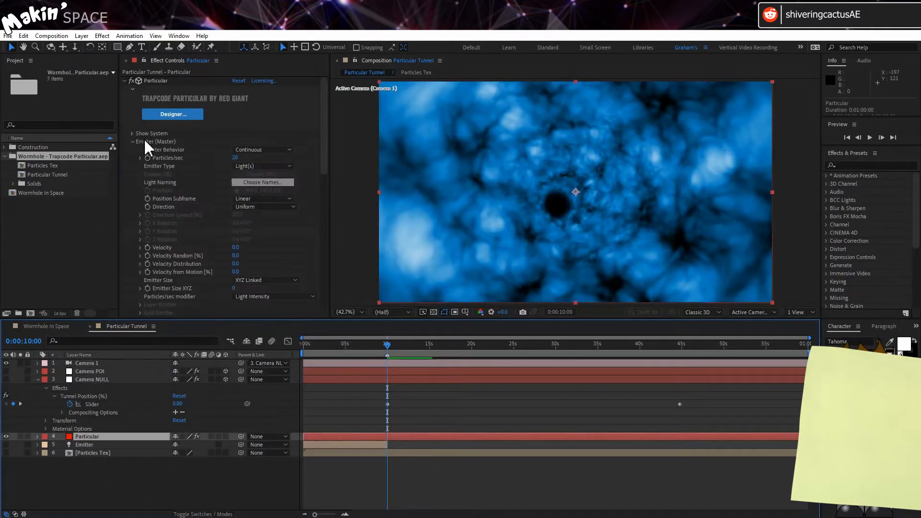
click(125, 81)
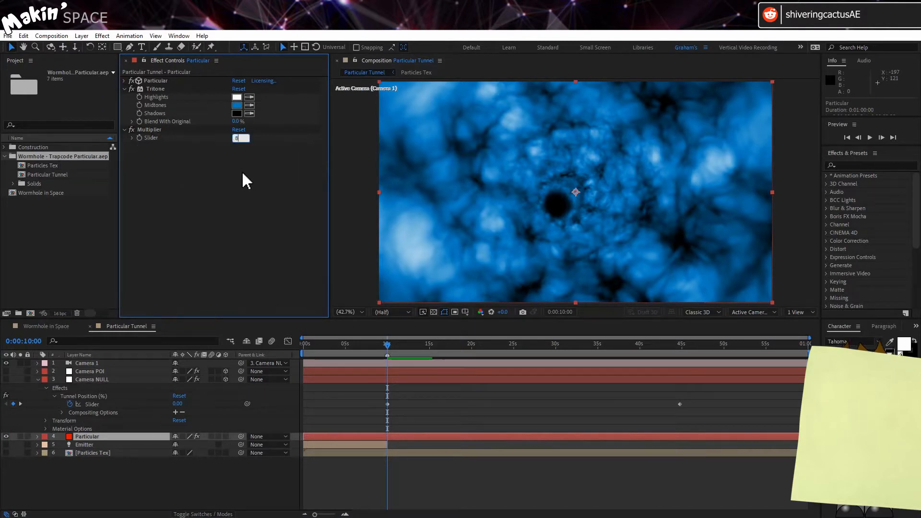
key(Return)
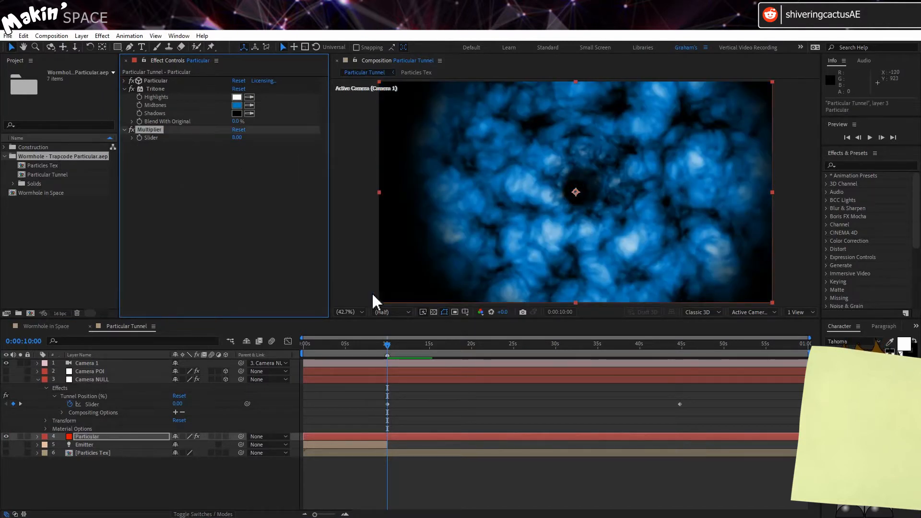
- Reveal the Emitter light's keyframed properties and set the Particular effect's Particles/sec to 80
click(114, 444)
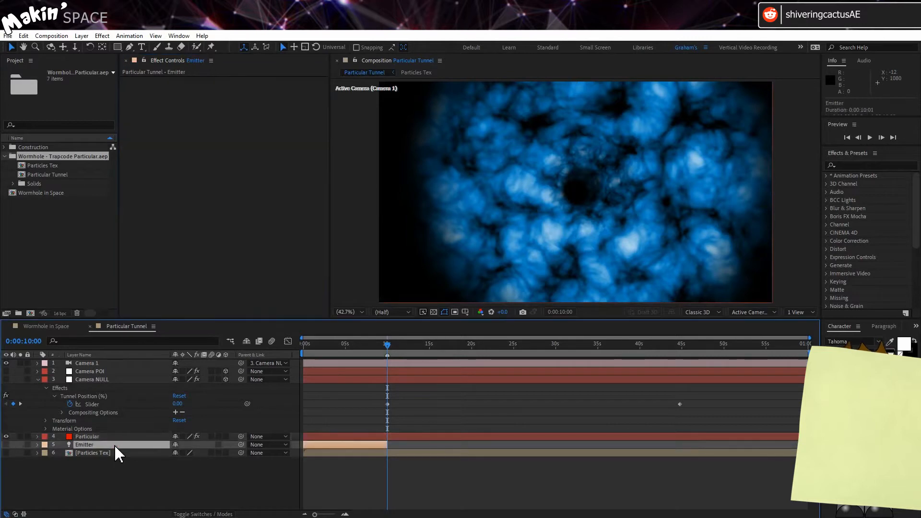
key(u)
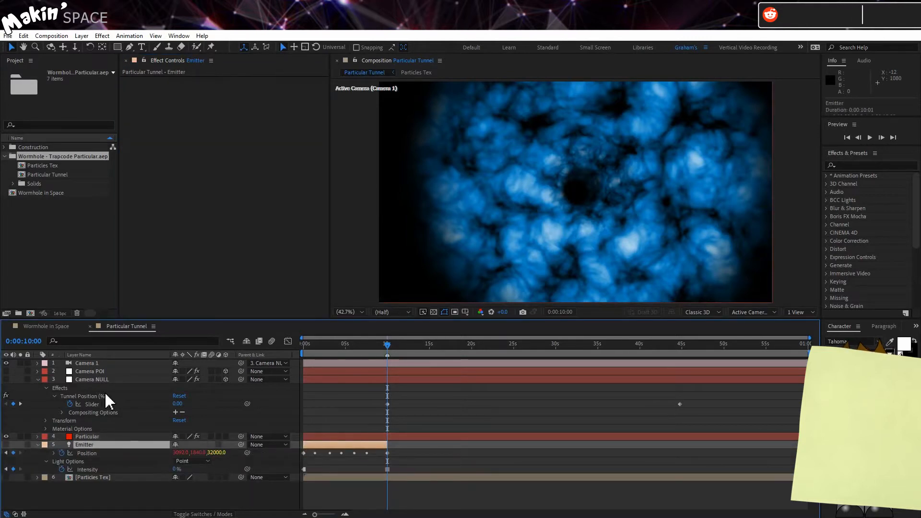
click(86, 436)
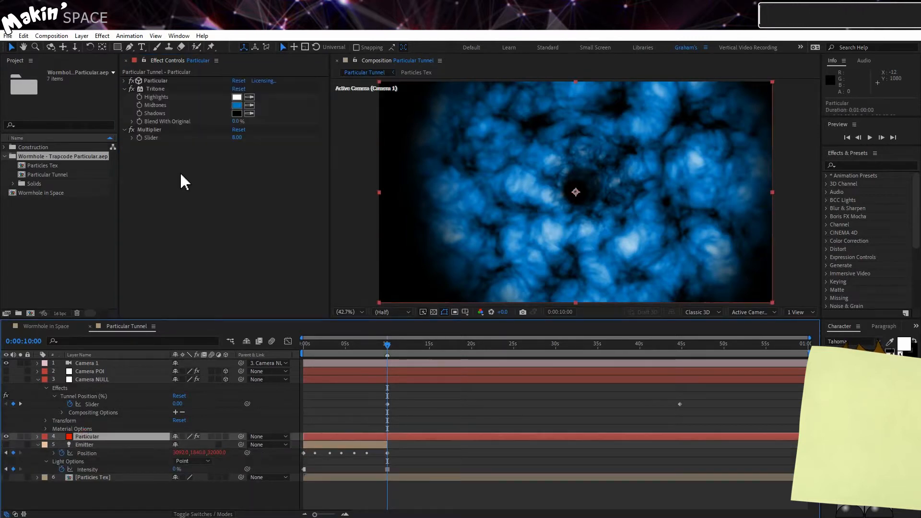
click(124, 81)
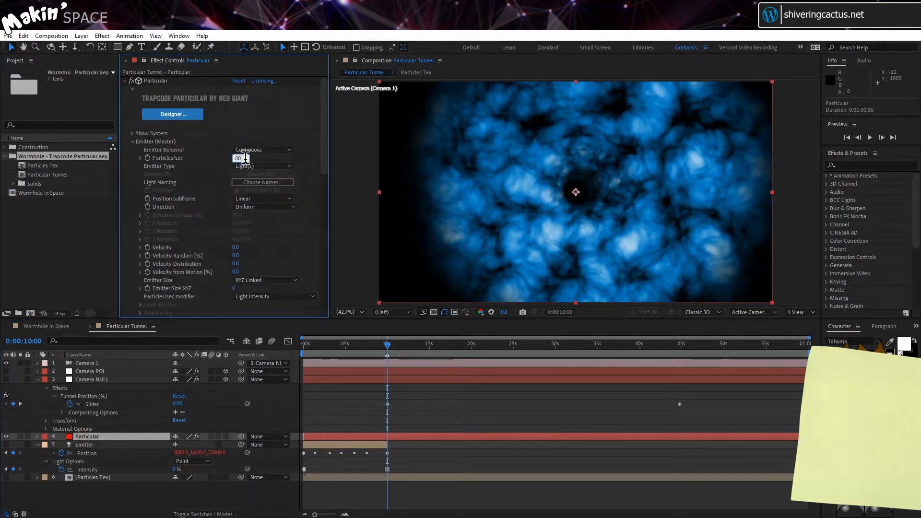
key(Return)
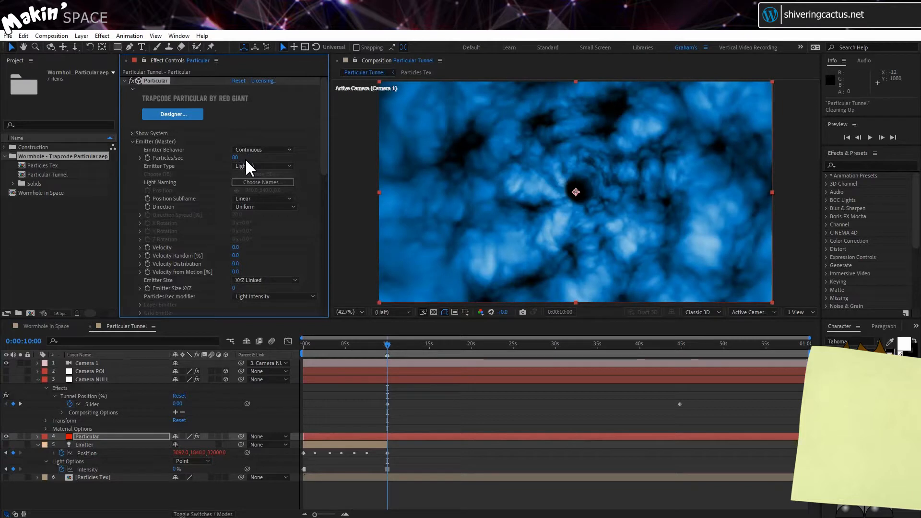
click(125, 81)
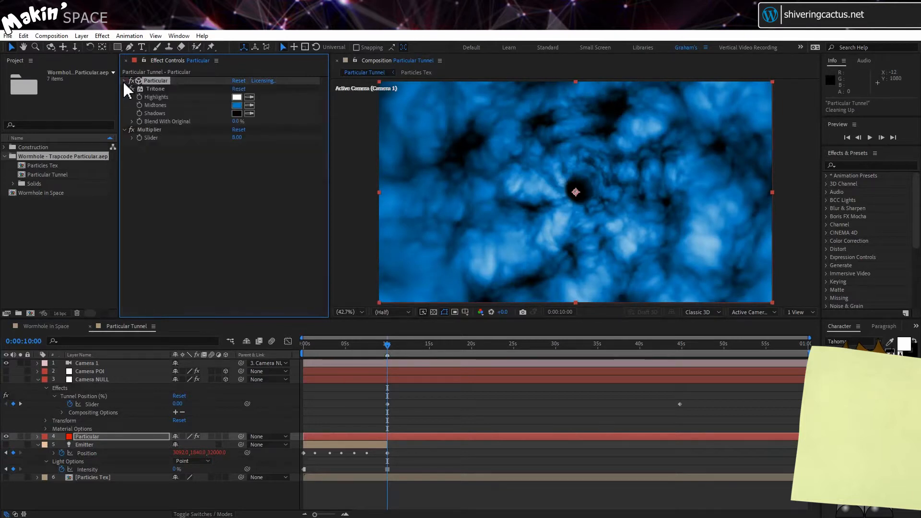
- Add an Optics Compensation effect to the Particular layer, with Reverse Lens Distortion enabled and a Field Of View of 140
click(157, 184)
click(102, 35)
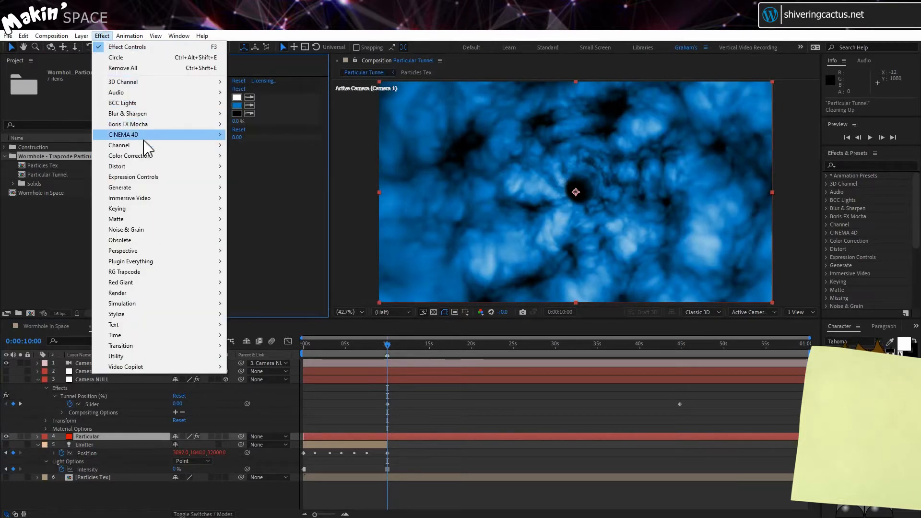
mouse_move(157, 168)
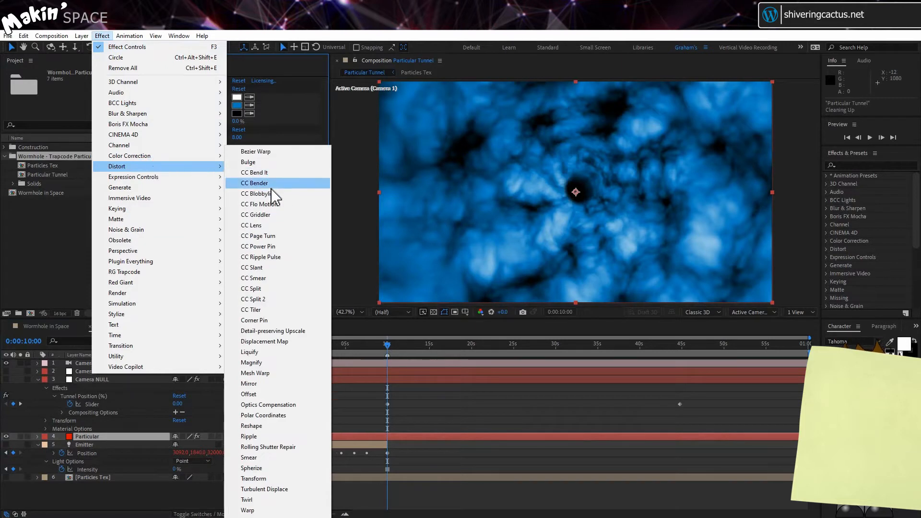
click(268, 405)
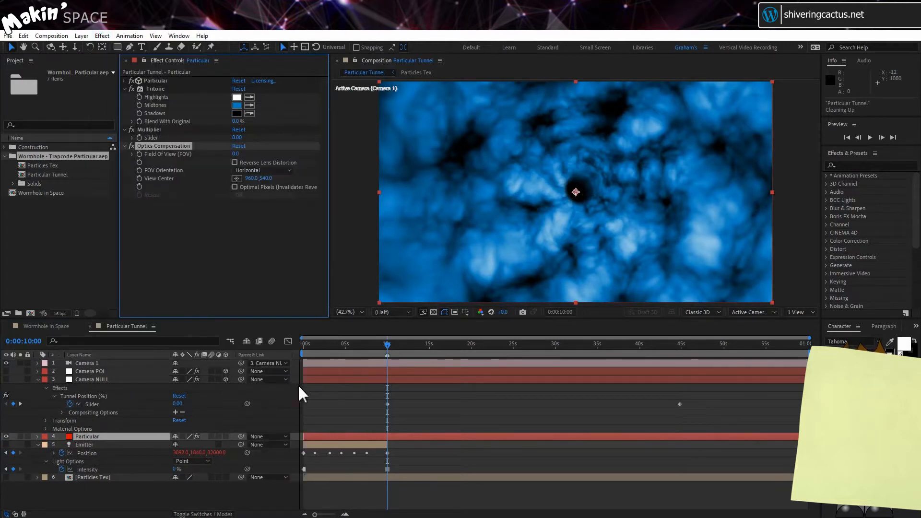
click(235, 154)
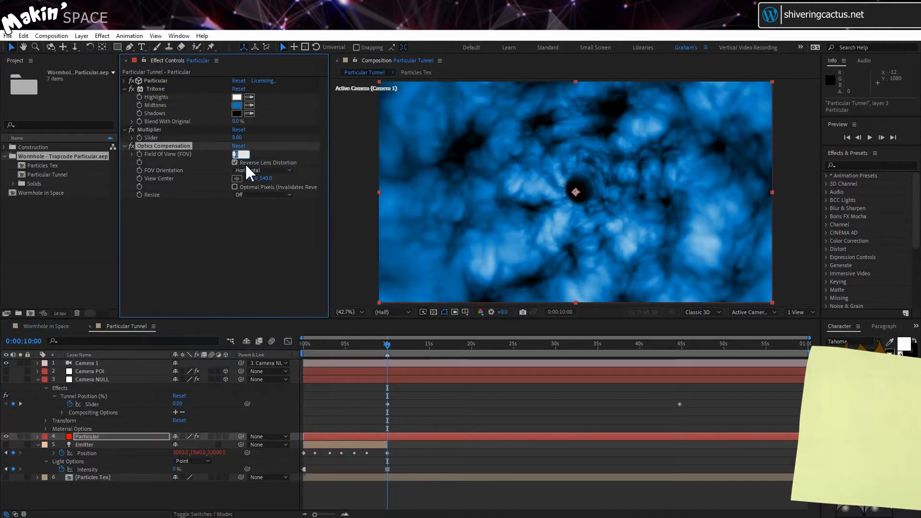
text(140)
- Remove the Tritone effect from the Particular layer
click(161, 87)
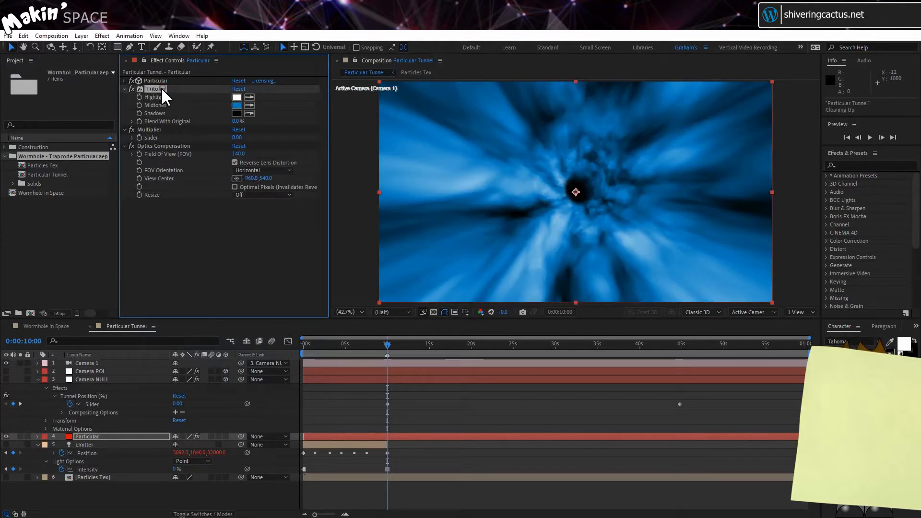
key(Delete)
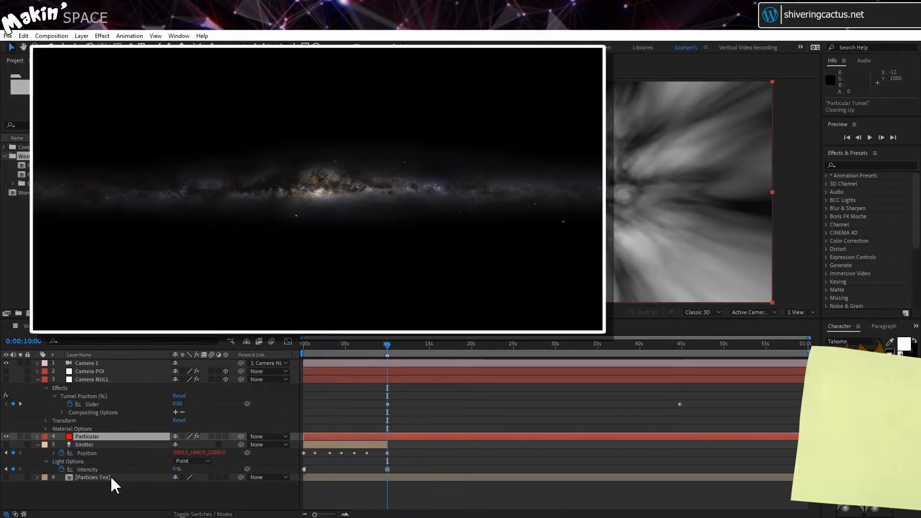
- Open the Particles Tex composition and delete its three Gray Solid 7 layers
double_click(110, 477)
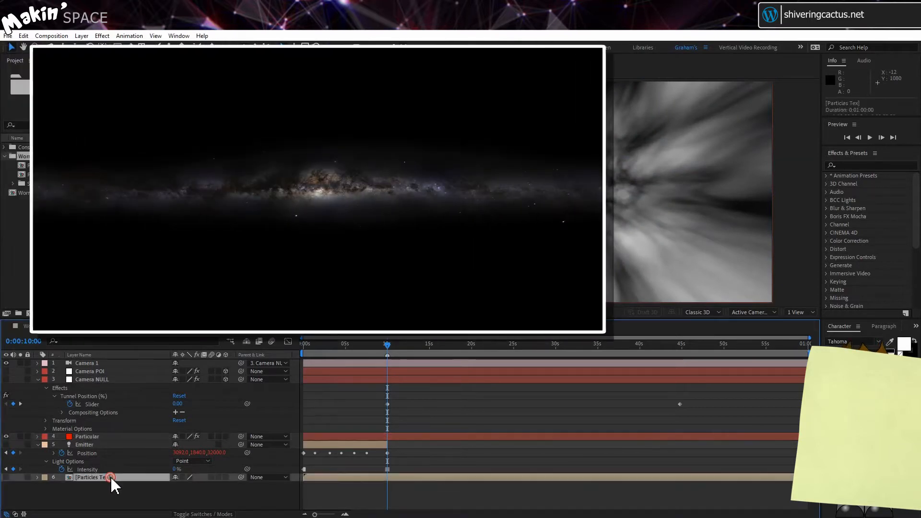
click(118, 372)
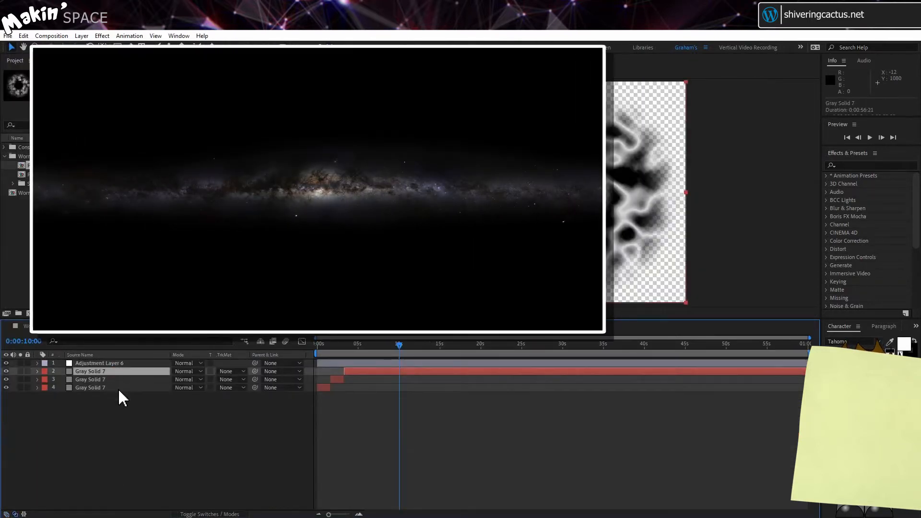
shift+click(118, 388)
key(Delete)
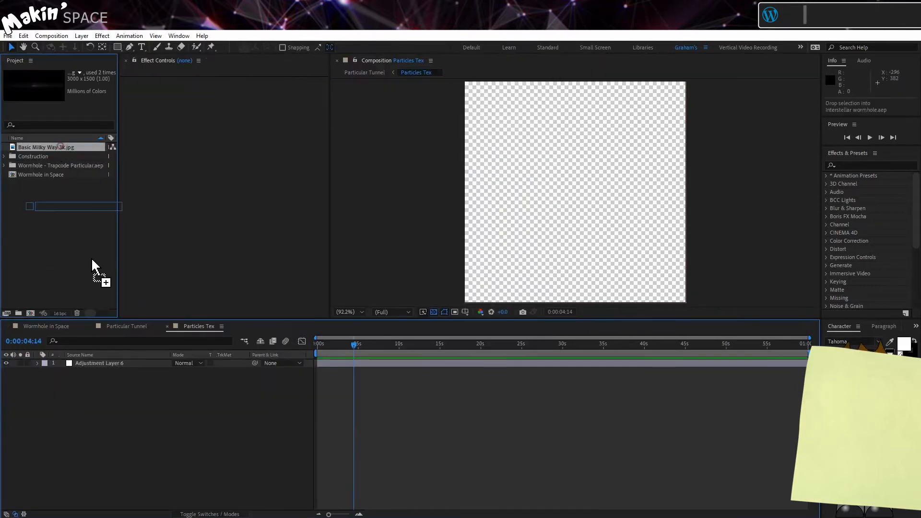
- Add Basic Milky Way 3k.jpg below the adjustment layer, starting at the beginning of the Particles Tex composition
drag(93, 260, 117, 413)
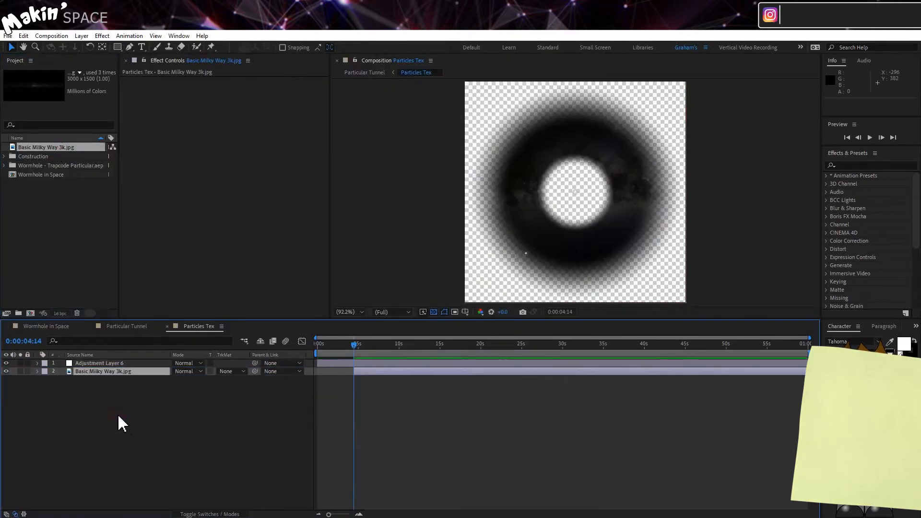
drag(361, 370, 341, 370)
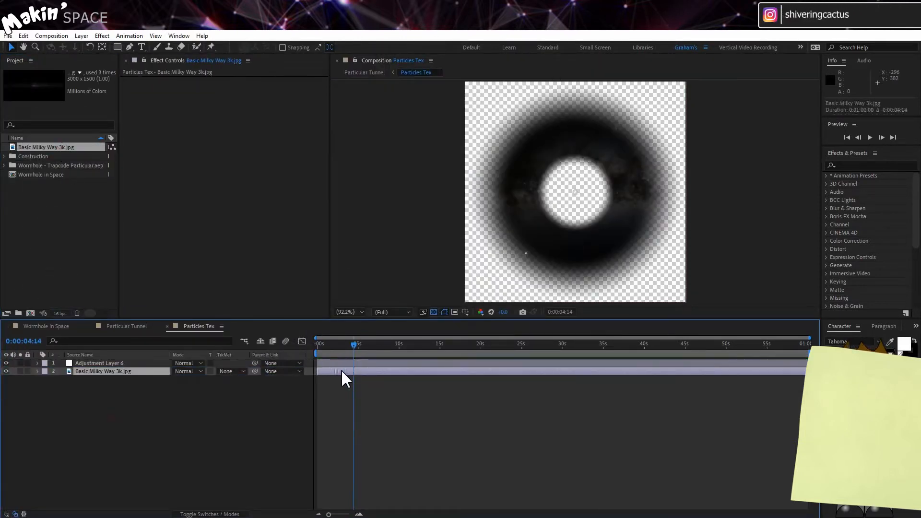
- Scale the Milky Way layer to 200% horizontally and 60% vertically, and turn off the transparency grid
key(s)
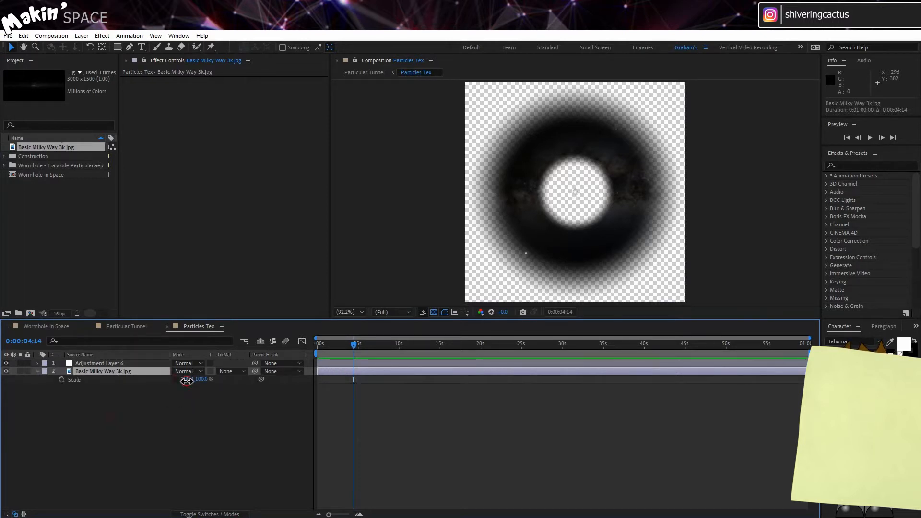
text(200)
key(Return)
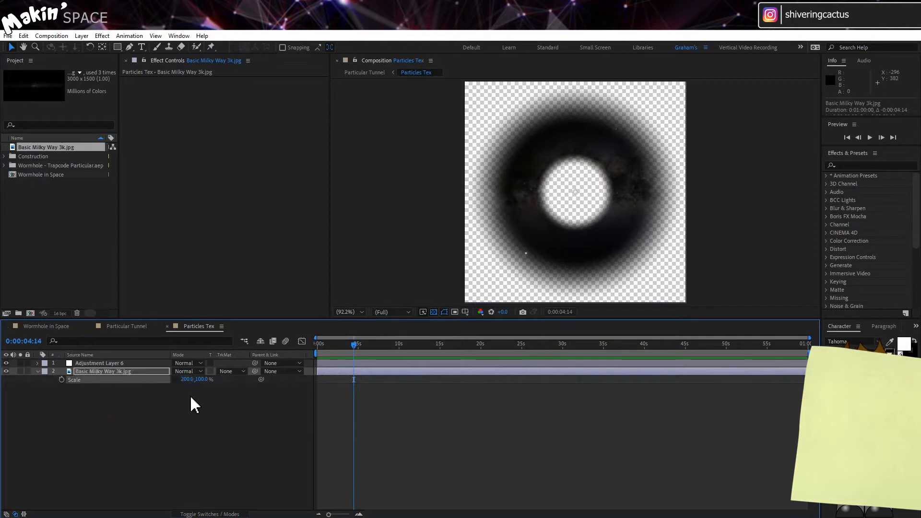
click(201, 380)
text(60)
key(Return)
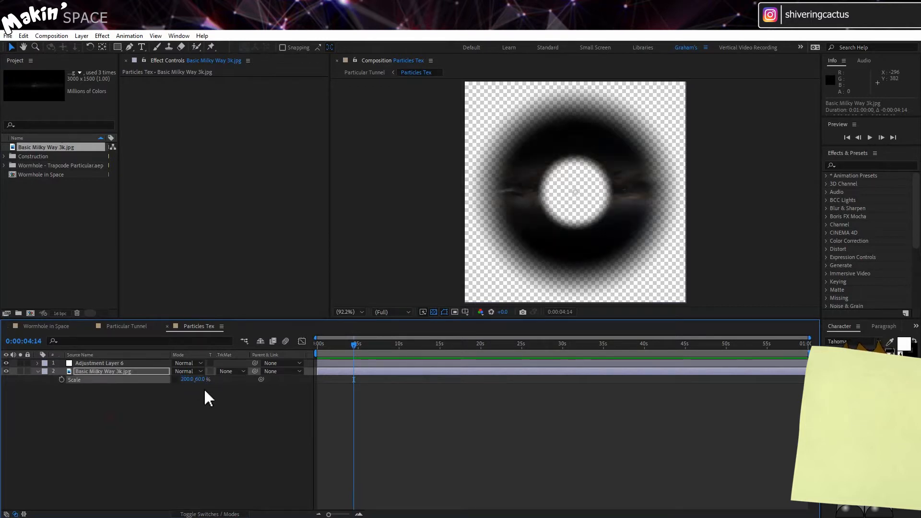
click(434, 312)
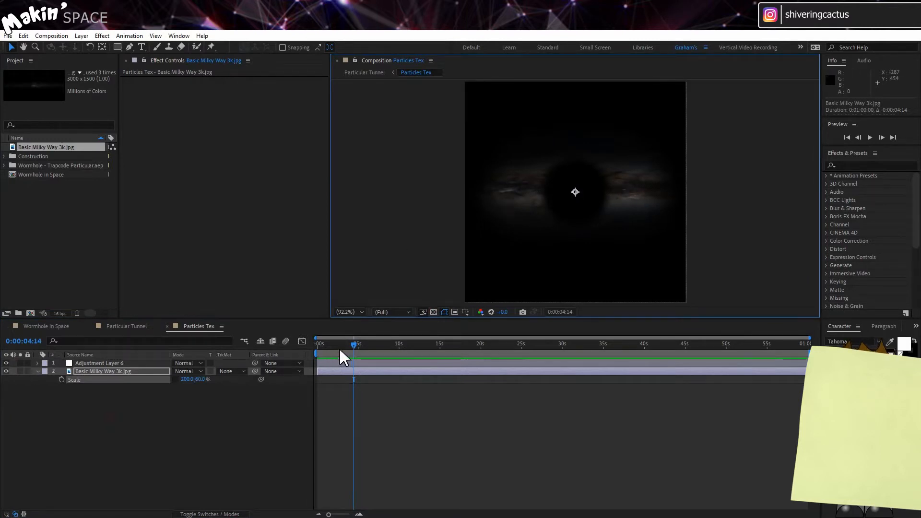
- At 0 seconds, keyframe the Milky Way layer's Position and move it horizontally to about 2283, 250
drag(340, 347, 309, 347)
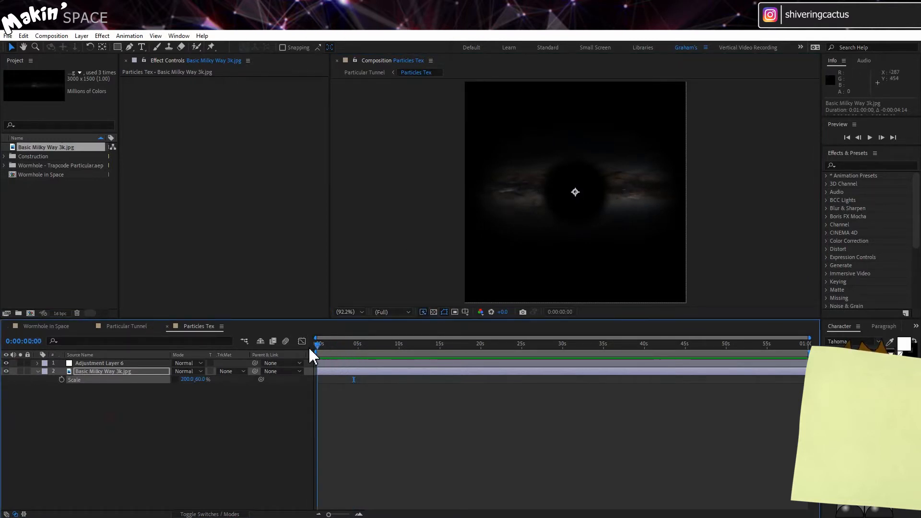
click(140, 371)
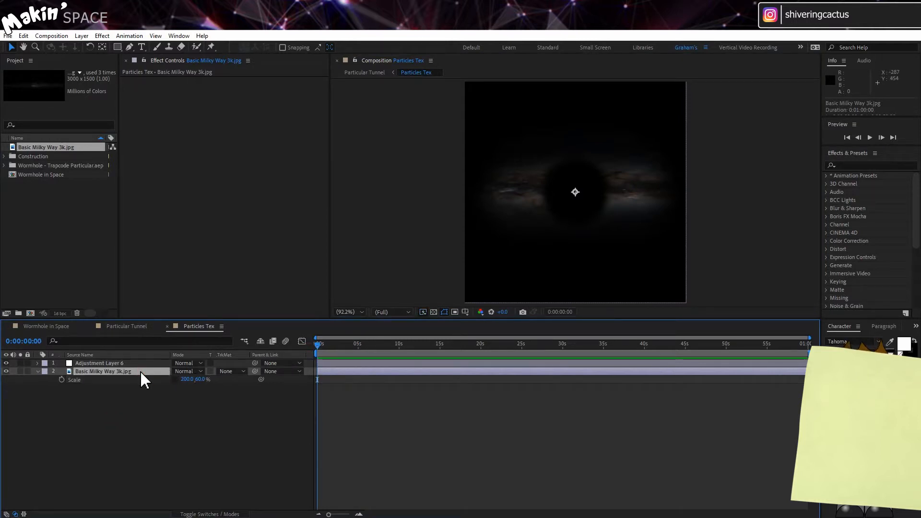
key(p)
click(62, 380)
drag(452, 189, 917, 154)
scroll(755, 162, down, 1)
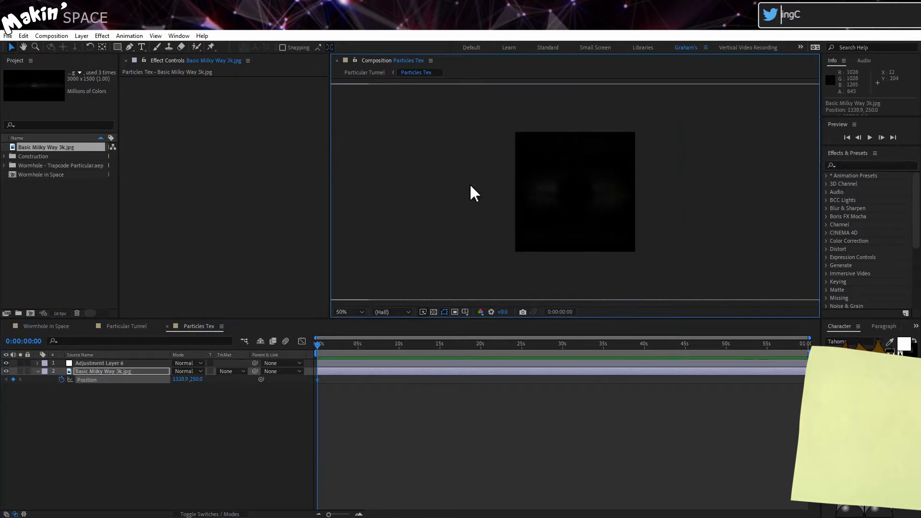
drag(456, 195, 654, 179)
click(119, 373)
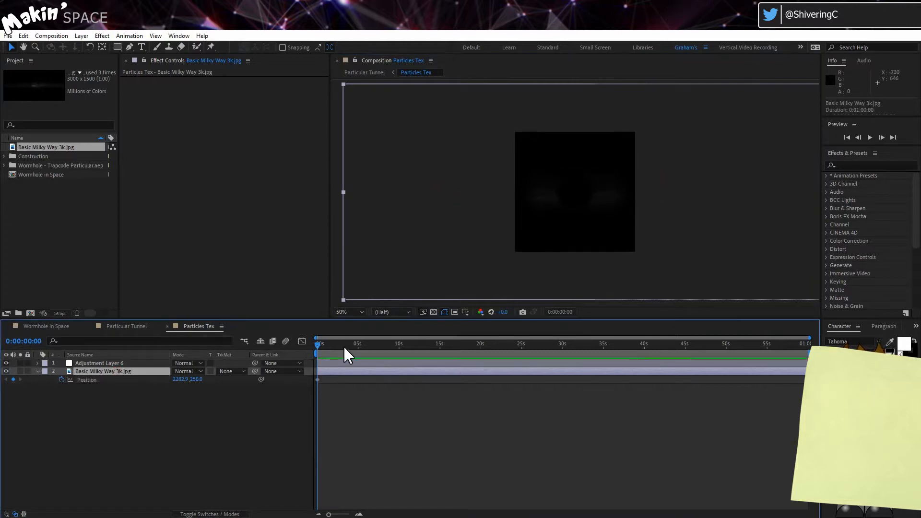
- At 0:00:00:15, move the Milky Way layer horizontally to about -1755, 250 for a second Position keyframe
click(359, 515)
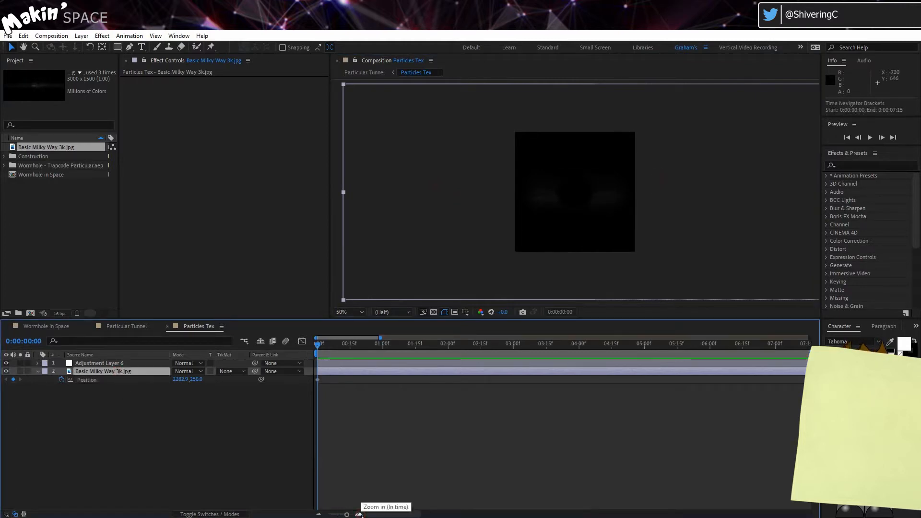
click(349, 345)
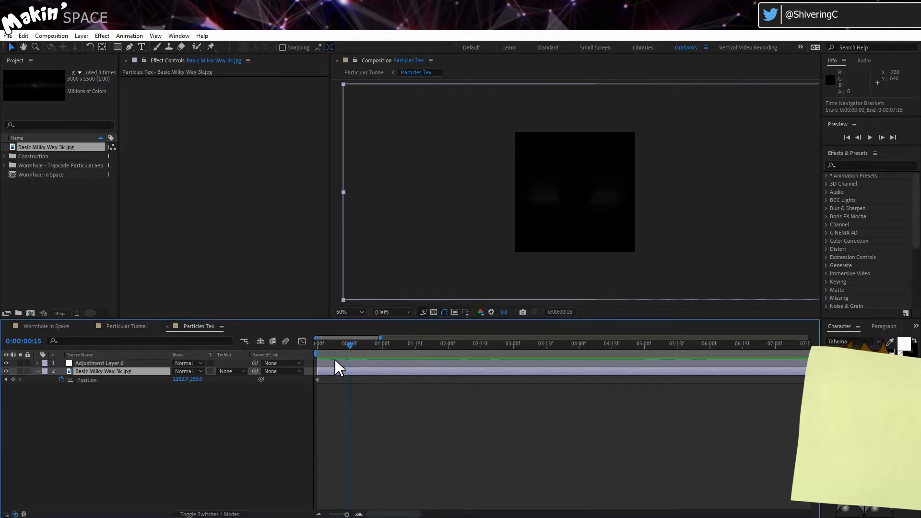
drag(810, 176, 282, 176)
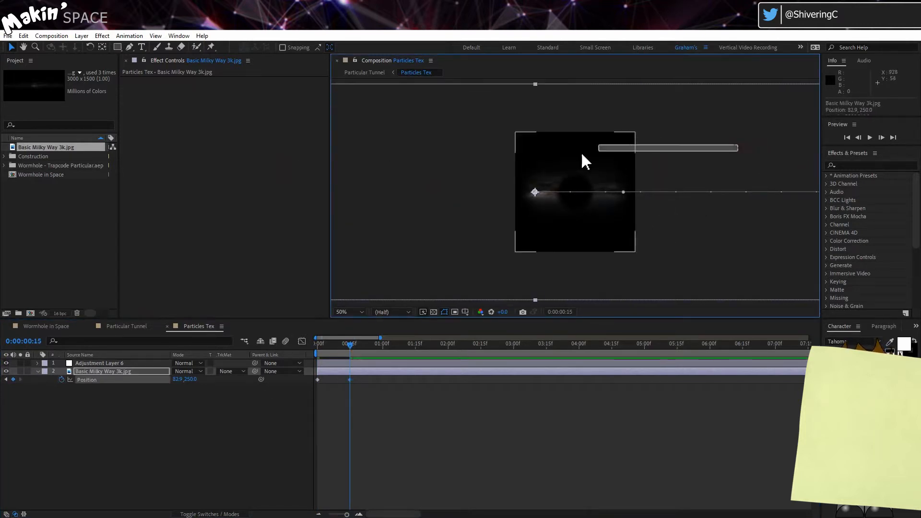
drag(734, 152, 296, 152)
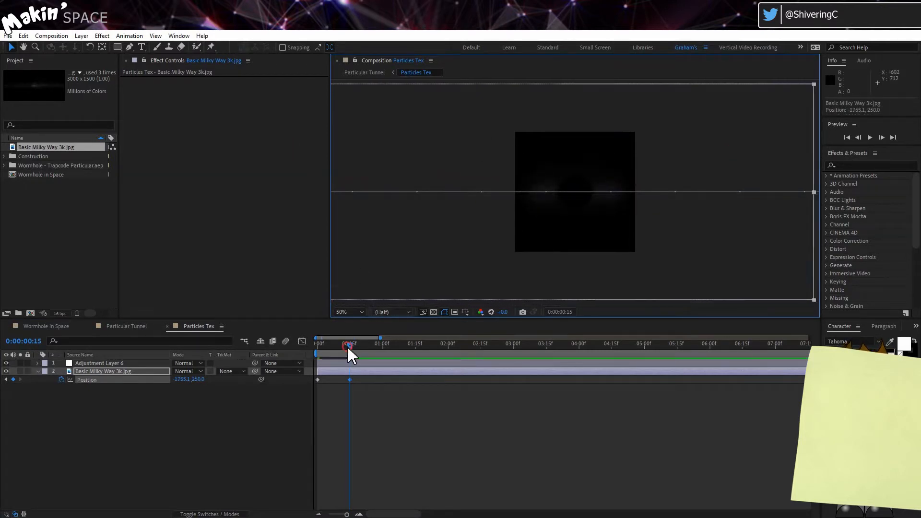
- Add the expression loopOut("pingpong",2) to the Milky Way layer's Position and preview the looping movement
drag(348, 345, 318, 350)
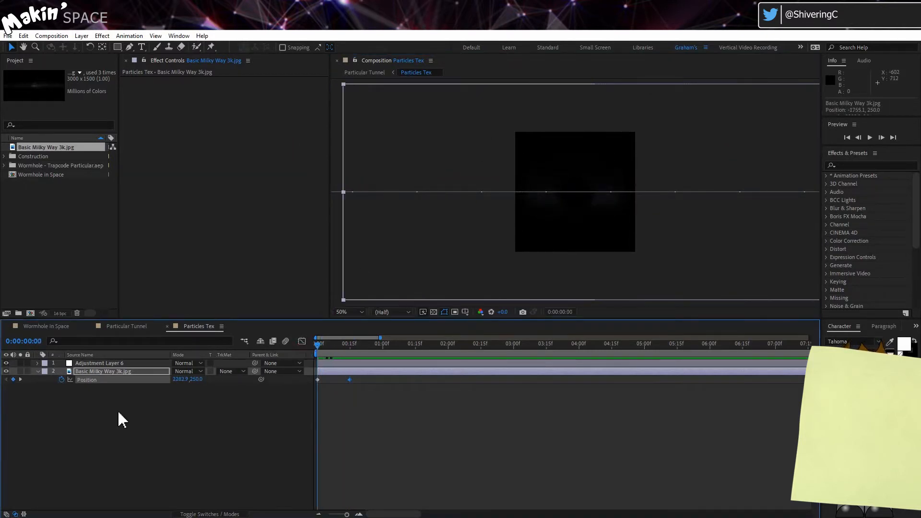
alt+click(61, 379)
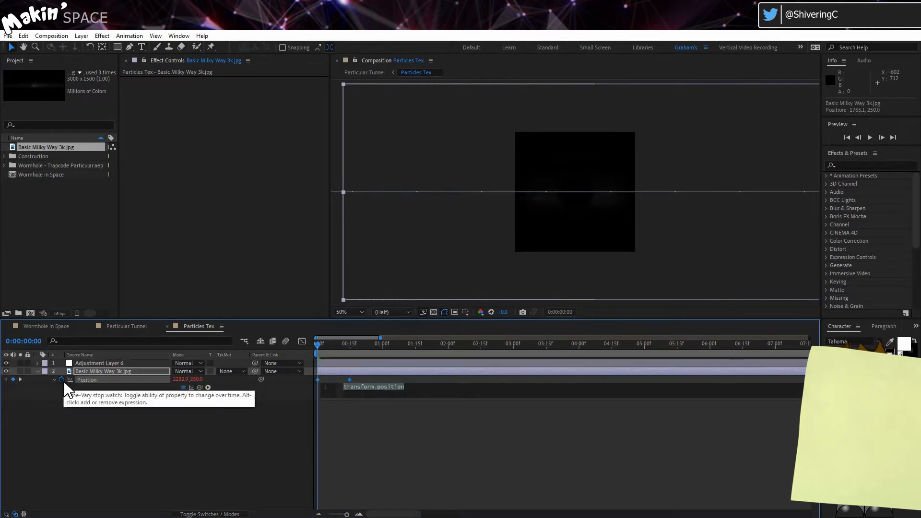
text(loo)
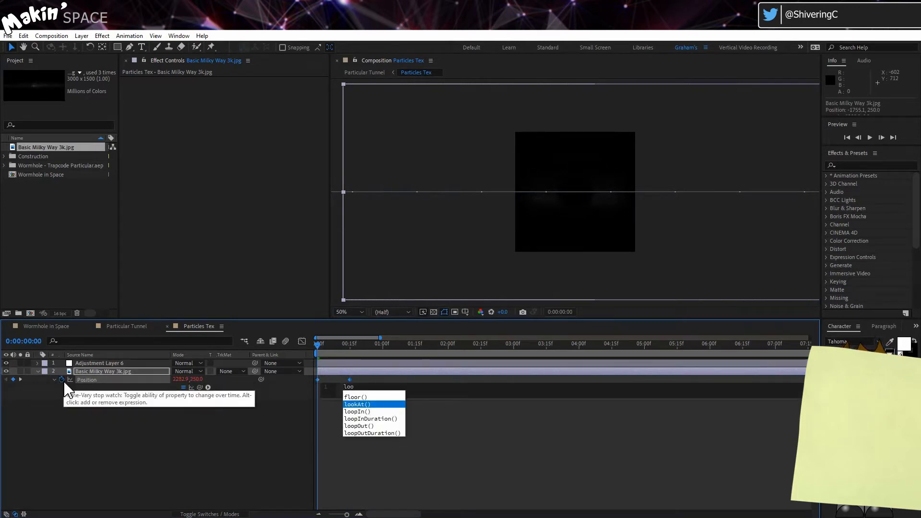
text(pOut)
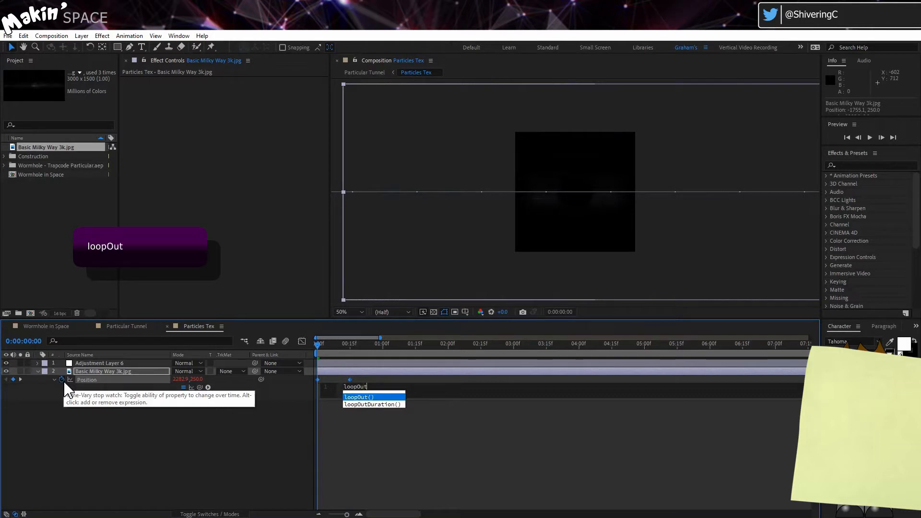
text((")
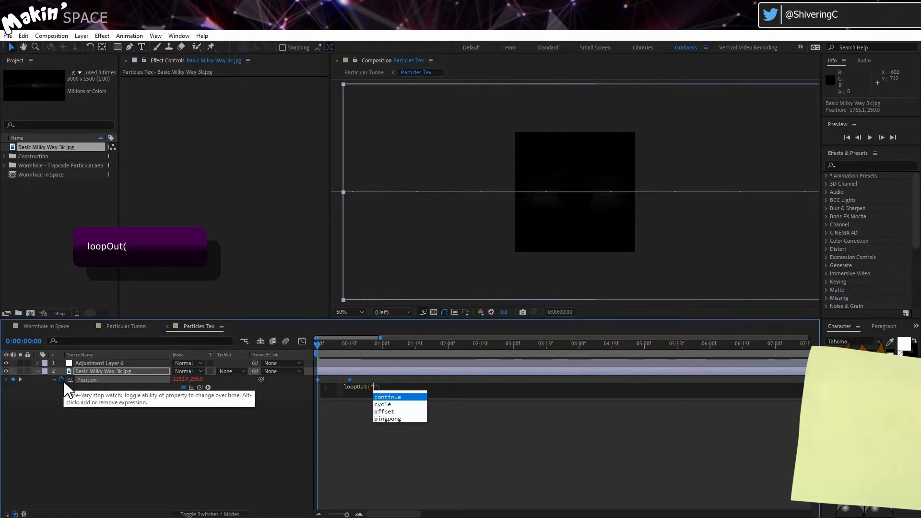
text(pingpo)
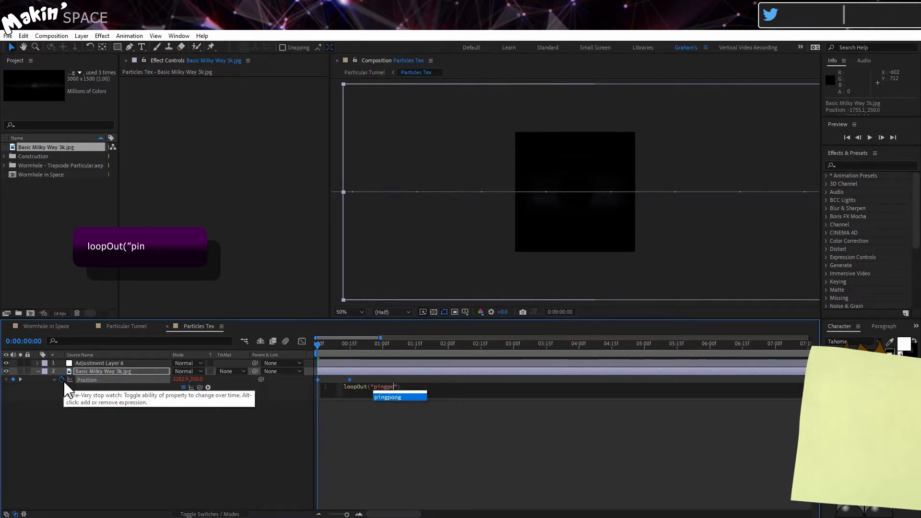
text(ng")
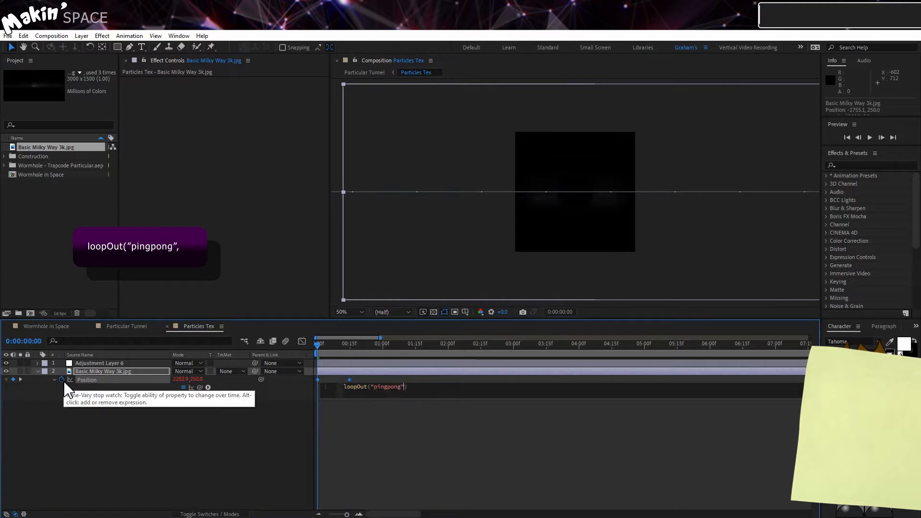
text(,2)
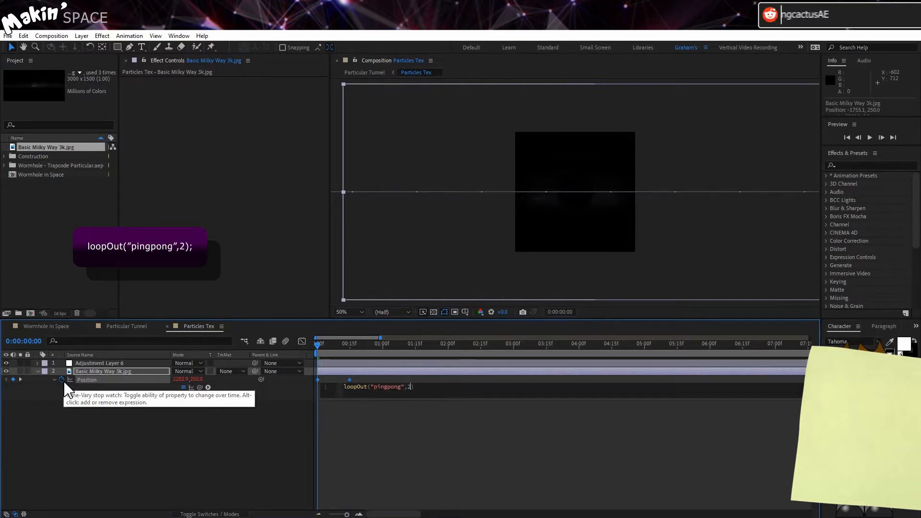
click(182, 428)
key(space)
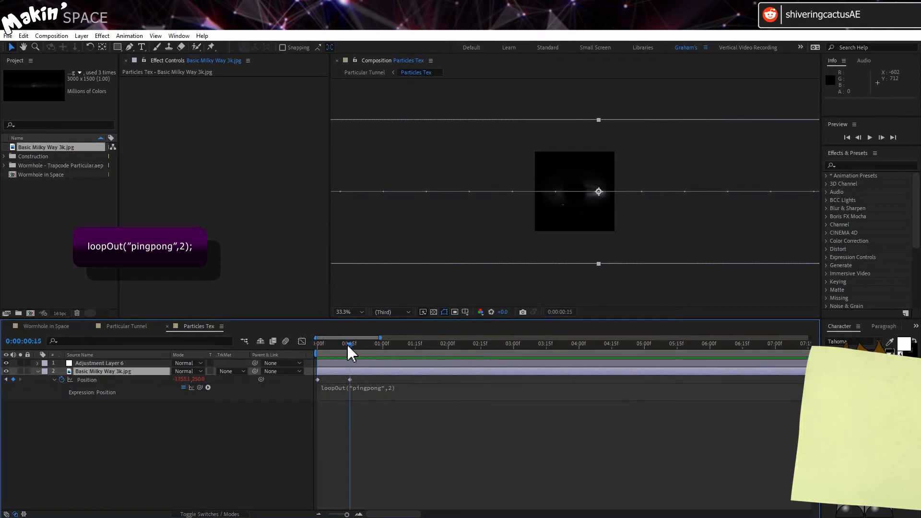
drag(347, 344, 309, 353)
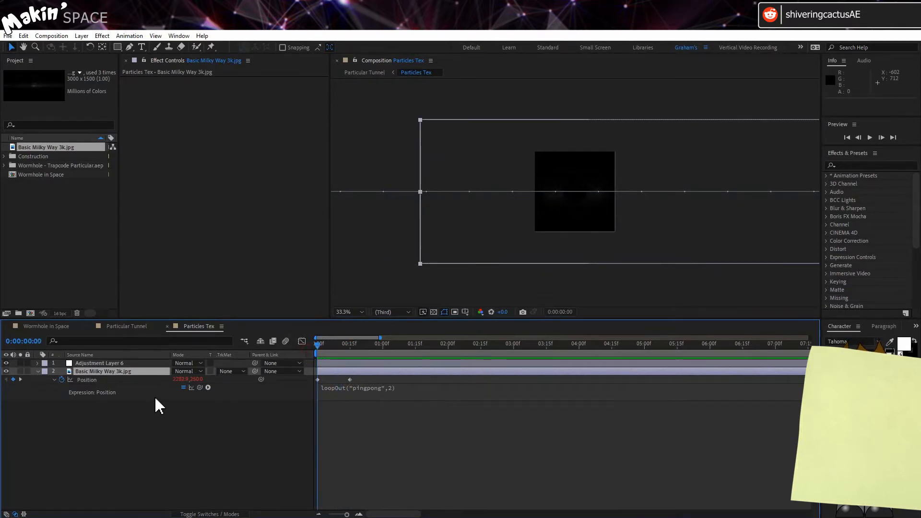
- Apply Curves to the Milky Way layer, halving the RGB white point's input and bending the lower midtones down for brighter, higher-contrast detail
click(361, 312)
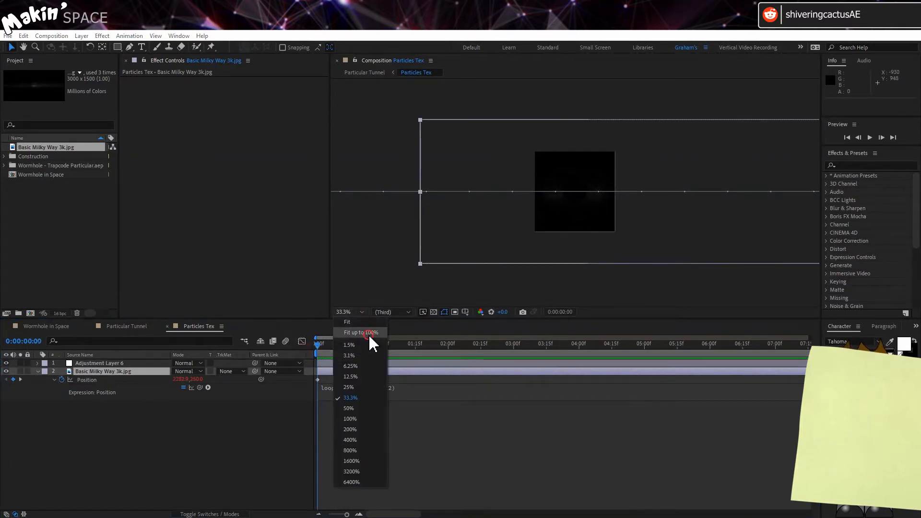
click(368, 334)
mouse_move(330, 346)
mouse_down()
mouse_move(341, 345)
mouse_move(333, 346)
mouse_up()
click(102, 35)
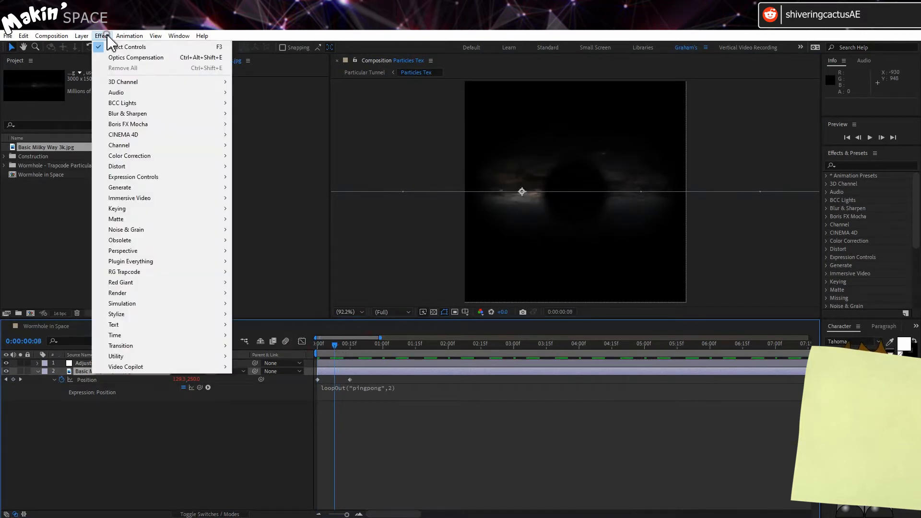
mouse_move(141, 158)
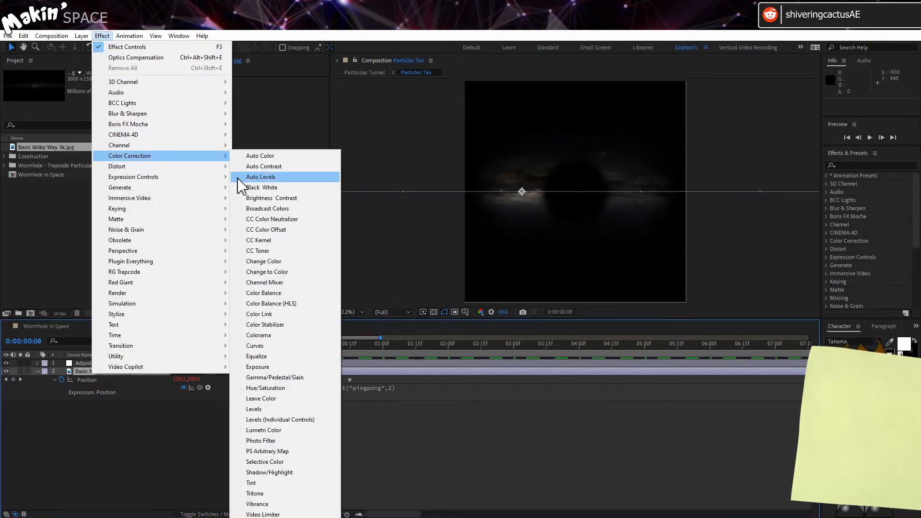
click(255, 345)
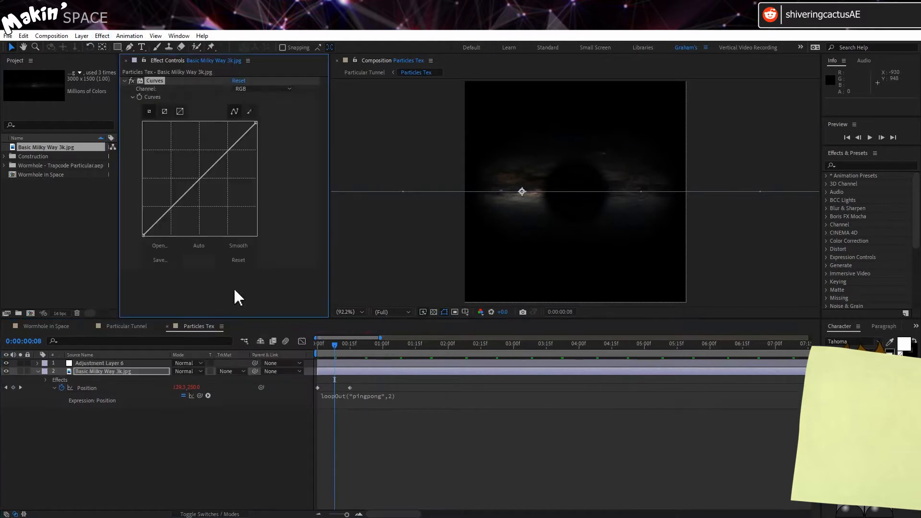
drag(253, 123, 200, 96)
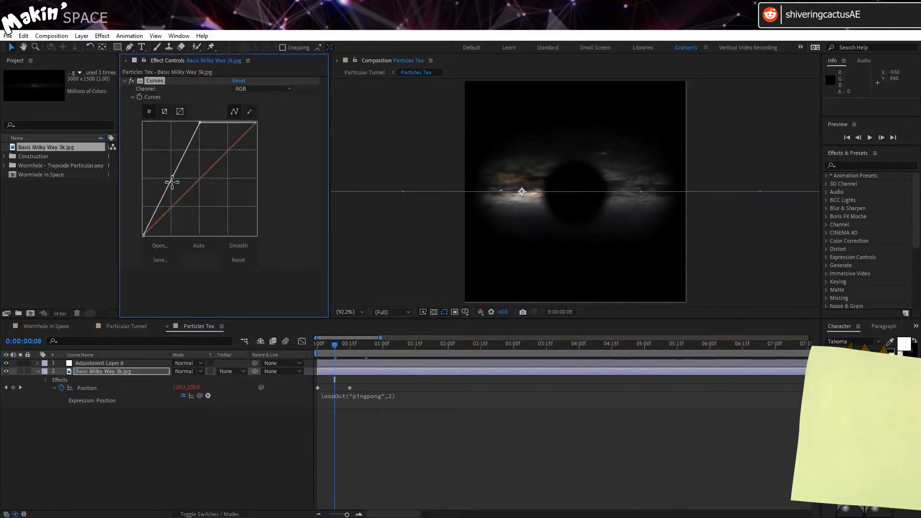
mouse_move(172, 179)
mouse_down()
mouse_move(191, 189)
mouse_move(180, 185)
mouse_up()
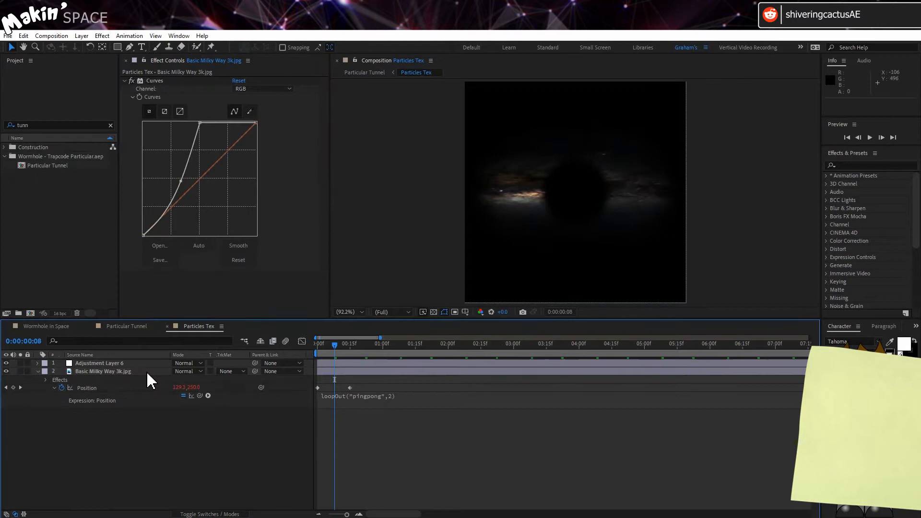
- Save the project and preview the Particular Tunnel composition from 10 seconds
key(ctrl+s)
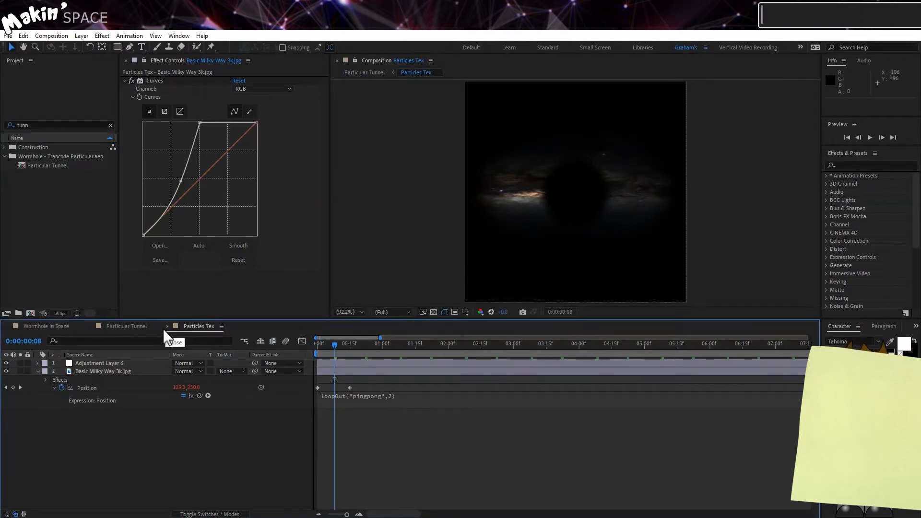
click(139, 326)
drag(303, 340, 381, 343)
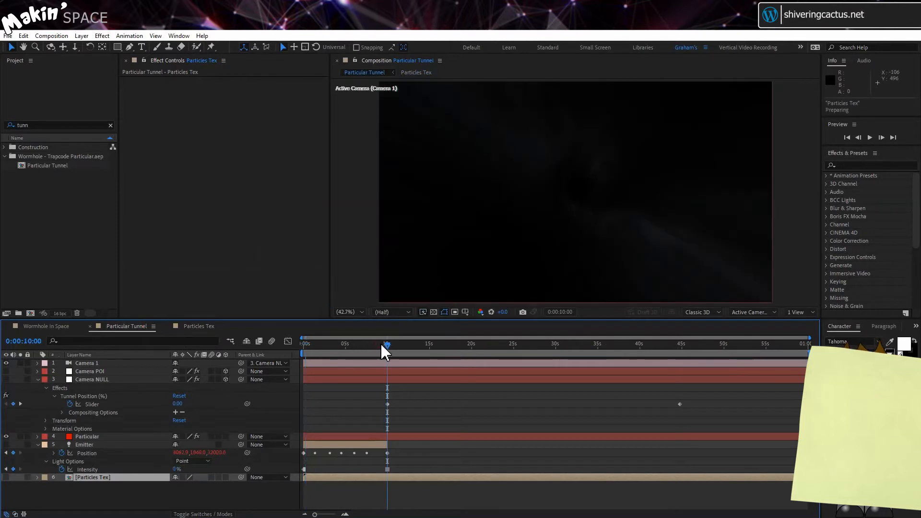
key(space)
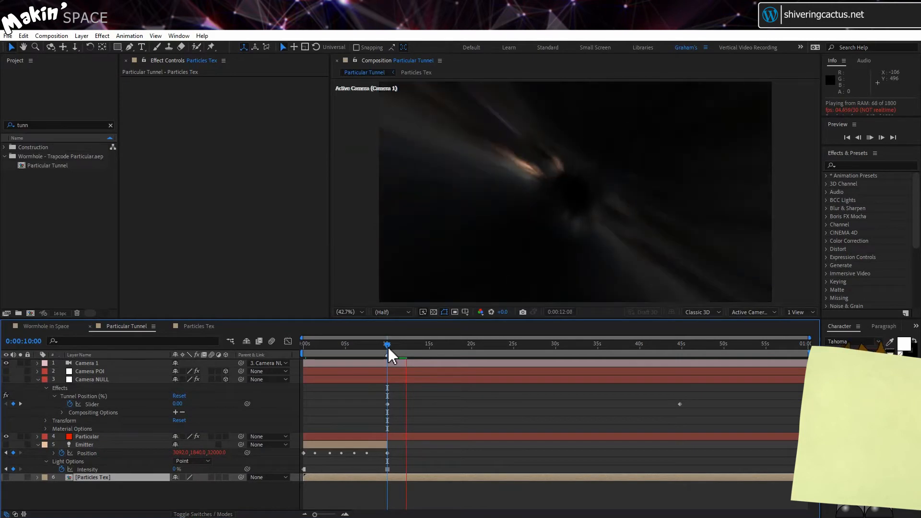
scroll(446, 323, down, 5)
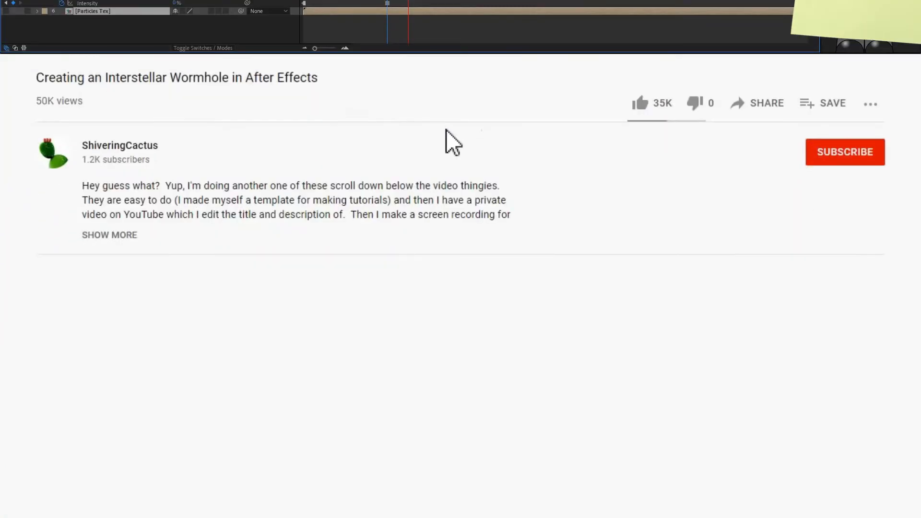
click(120, 236)
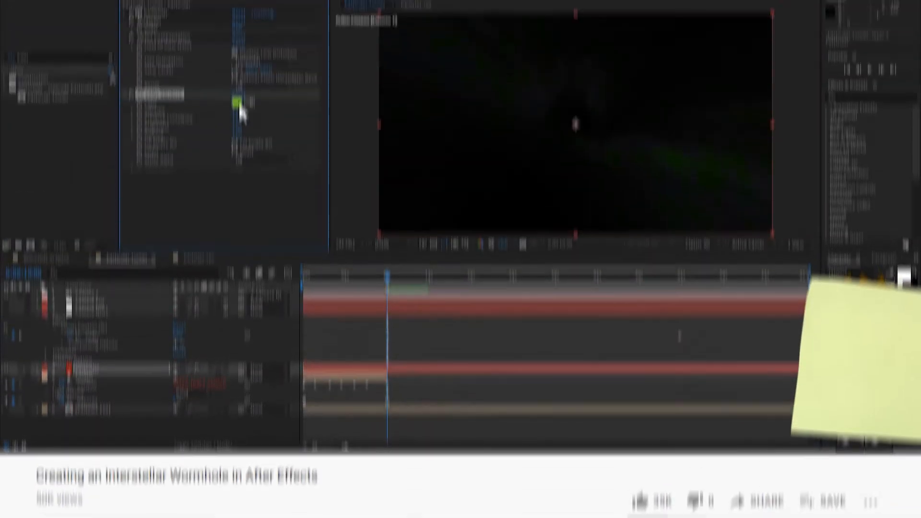
- Set the Particular layer's VC Color Vibrance to a white colour, Vibrance 2 and Brightness 2, and preview the tunnel
click(238, 103)
drag(151, 213, 30, 196)
click(269, 201)
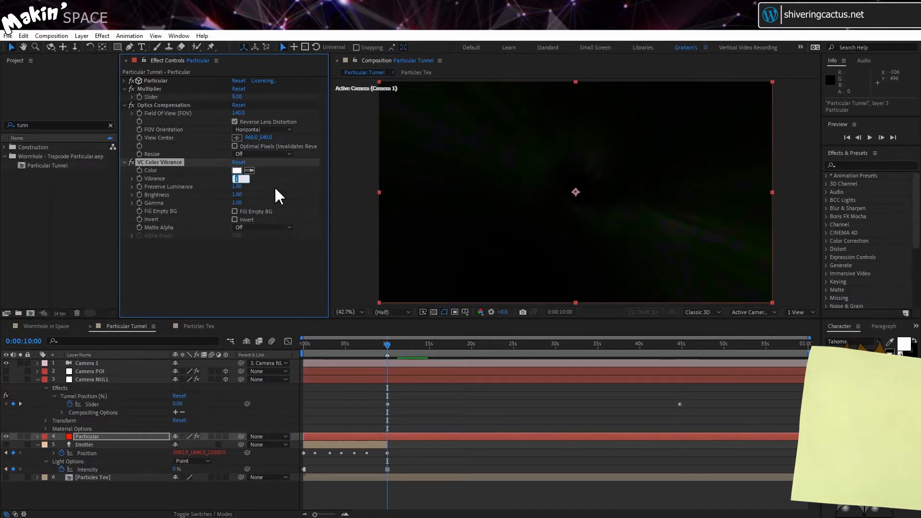
text(2)
click(242, 194)
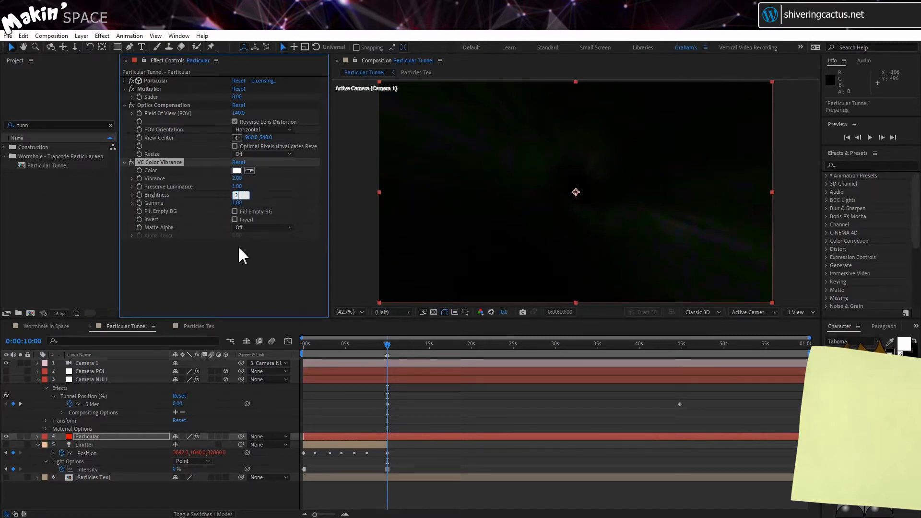
text(2)
click(242, 256)
key(space)
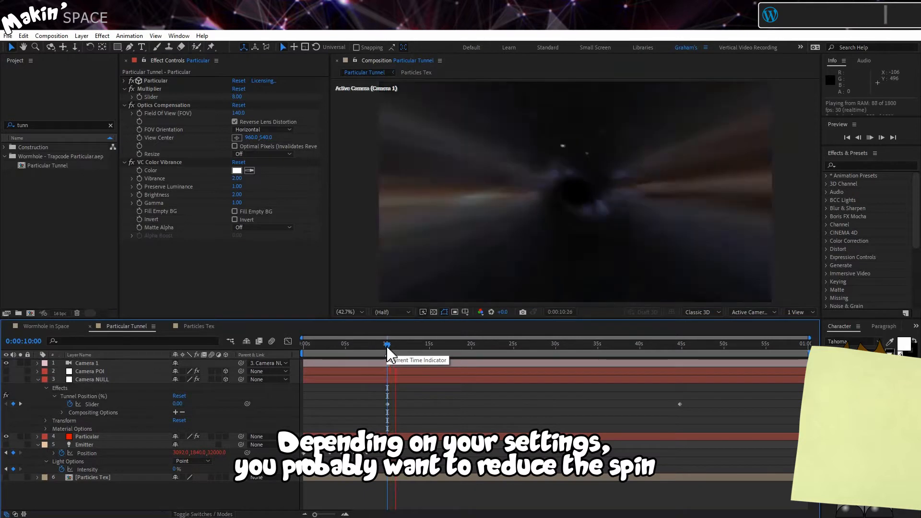
key(space)
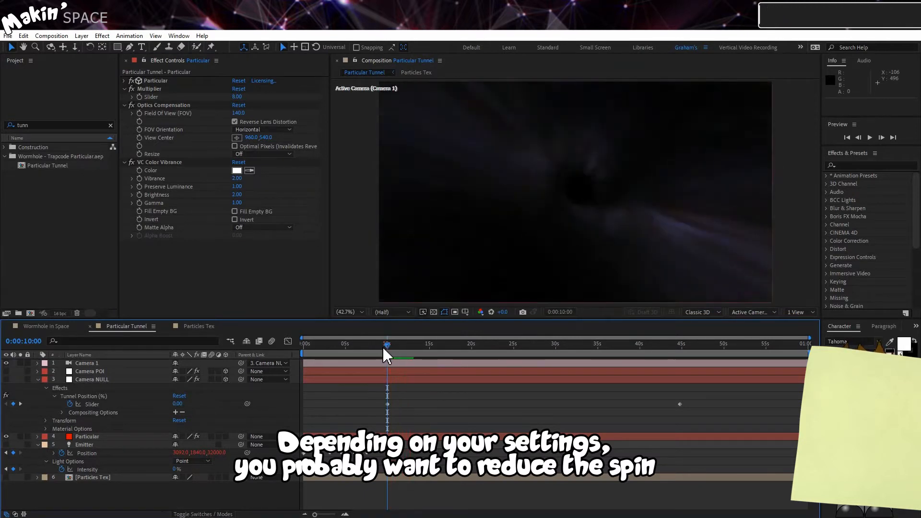
- Expand the master particle's Rotation settings in the Particular effect and open Rotation Speed Z for editing
click(118, 435)
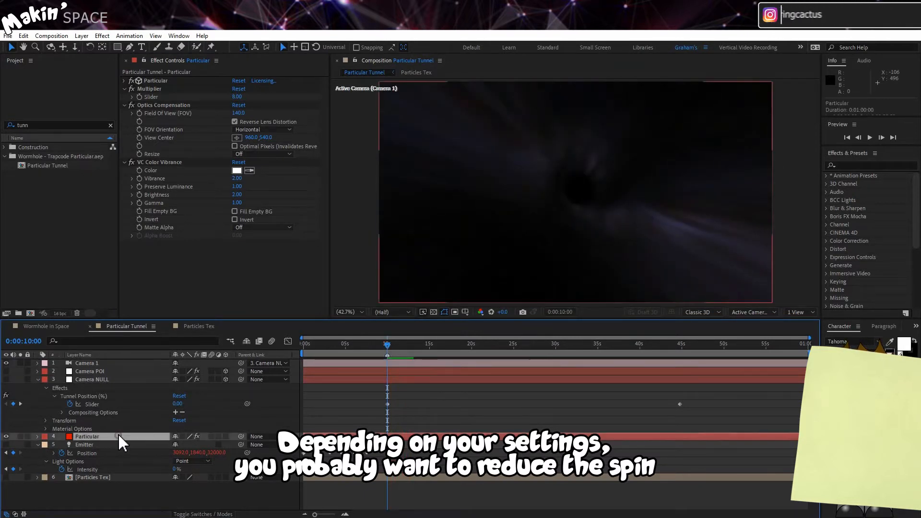
click(124, 80)
scroll(163, 249, down, 10)
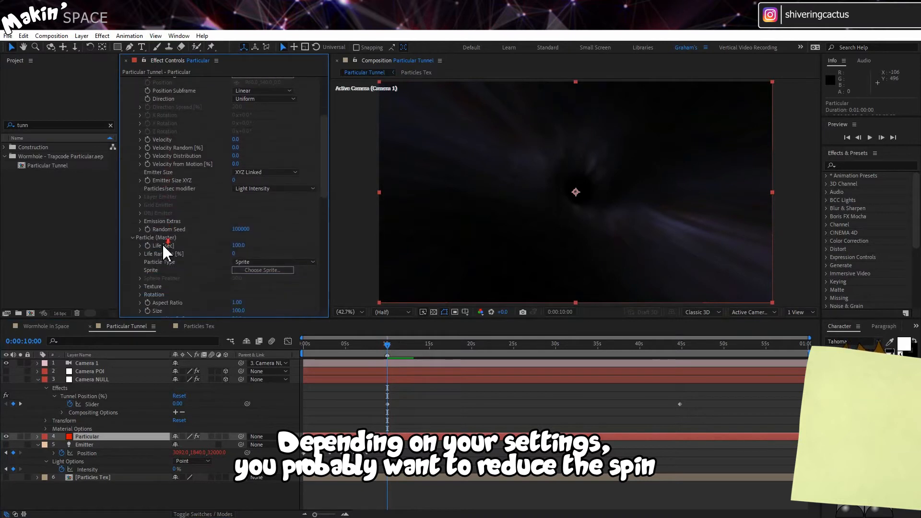
scroll(163, 251, down, 5)
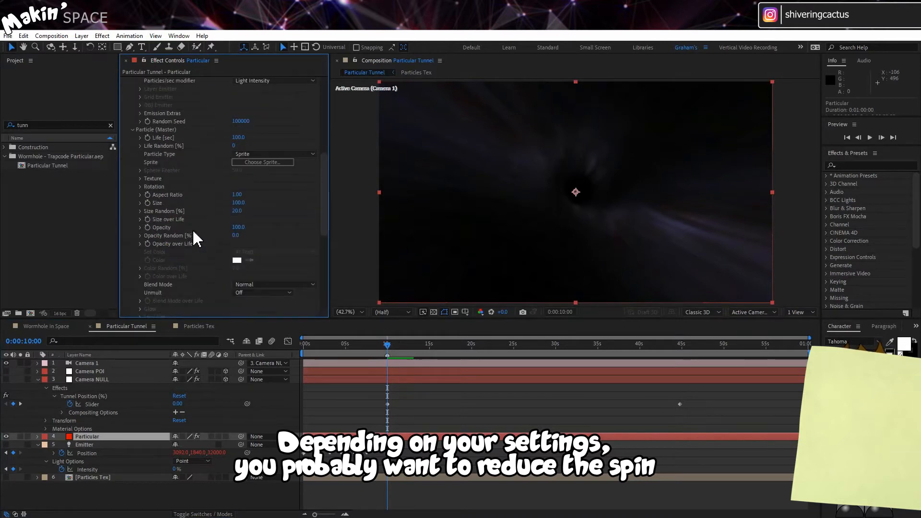
click(141, 186)
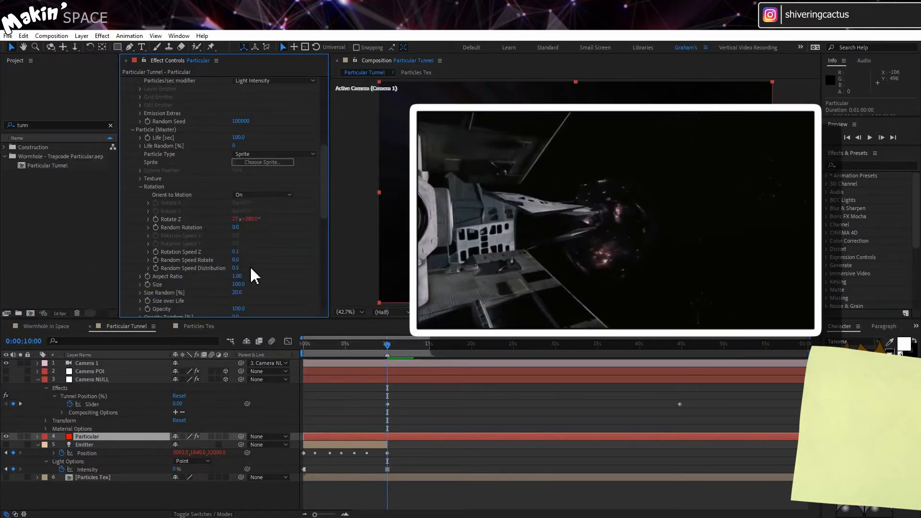
click(235, 253)
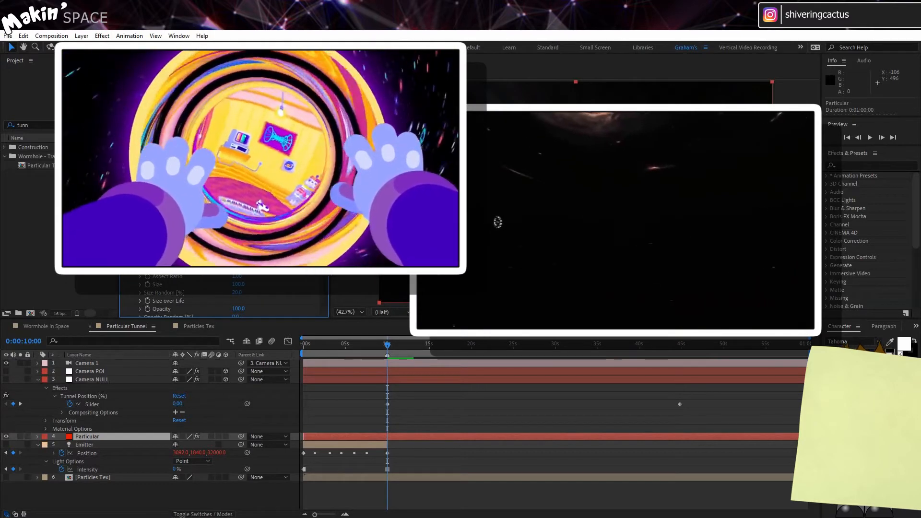
key(space)
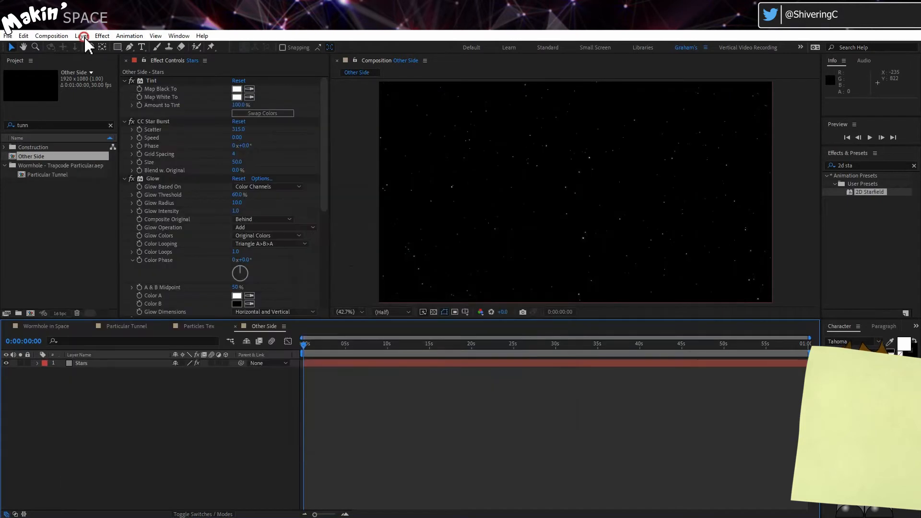
- Create a grey solid at composition size above the Stars layer in the Other Side composition
click(84, 39)
mouse_move(93, 45)
click(266, 56)
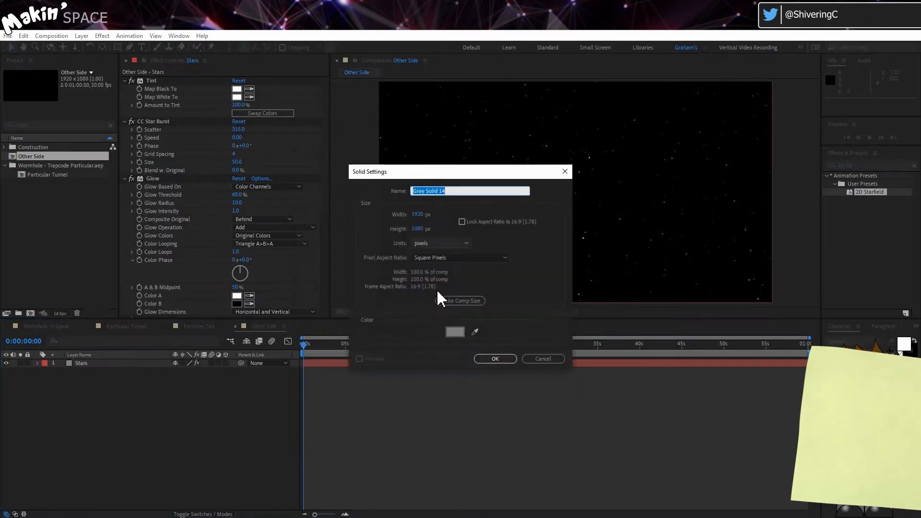
click(454, 299)
click(495, 360)
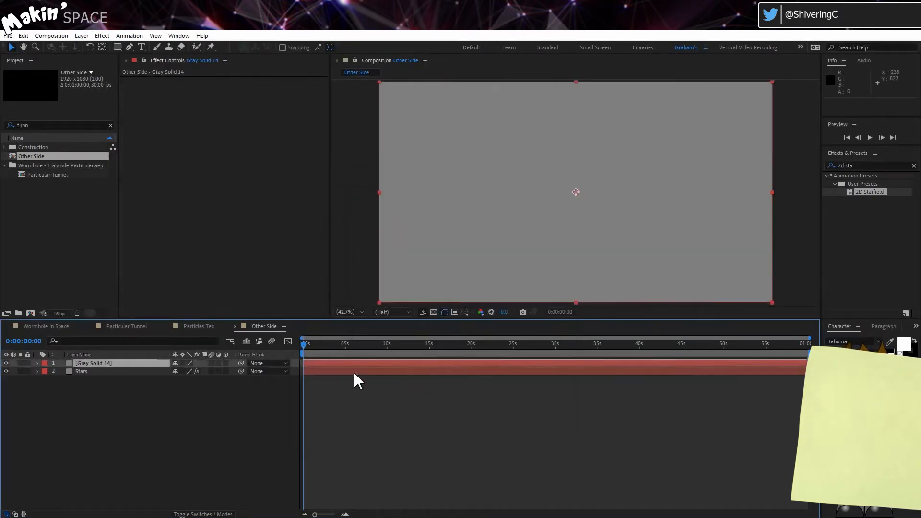
- Apply Turbulent Noise to the grey solid in the Other Side composition and set its Fractal Type to Turbulent Smooth
click(102, 36)
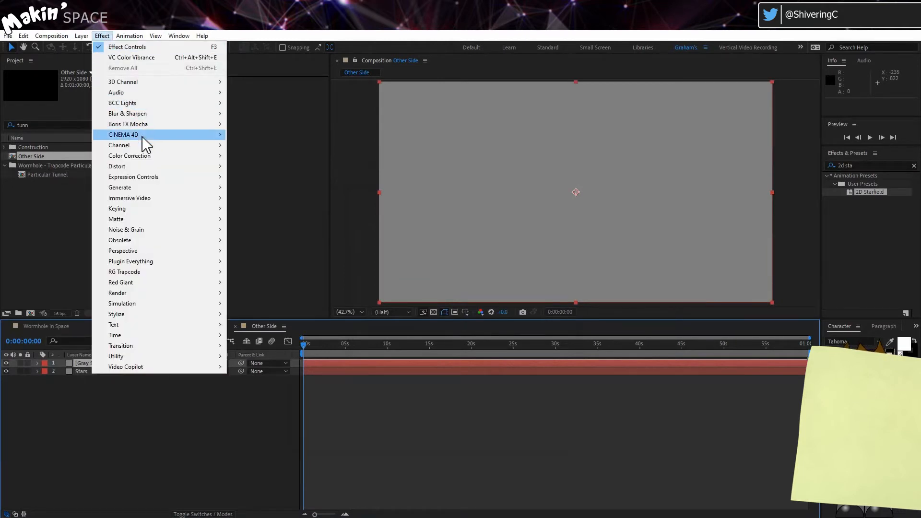
mouse_move(221, 232)
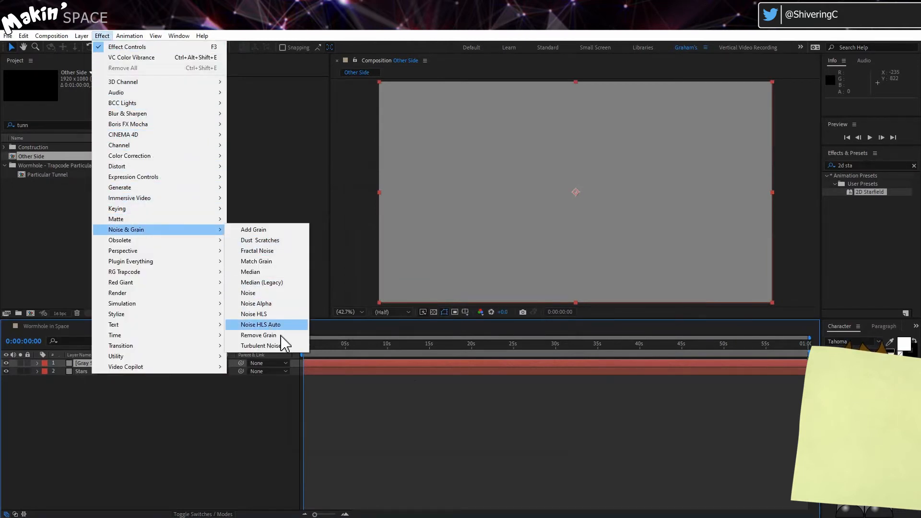
click(284, 345)
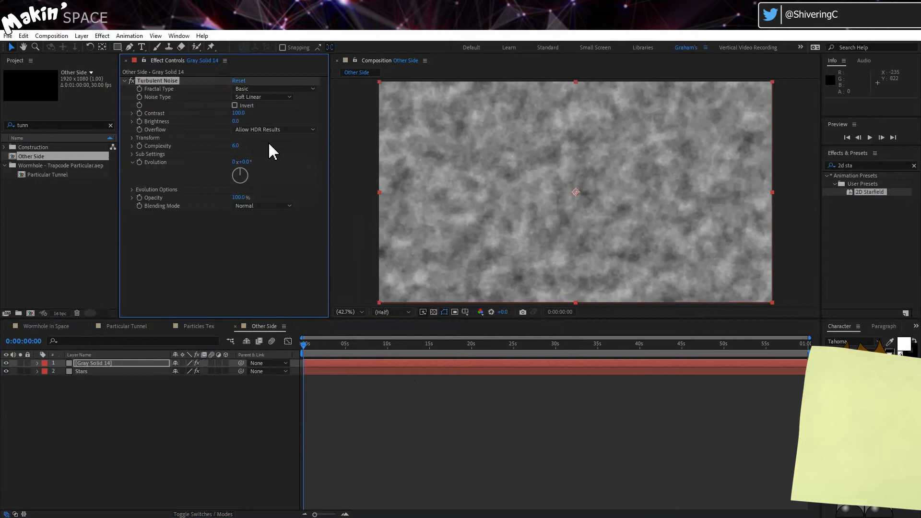
click(304, 88)
click(303, 114)
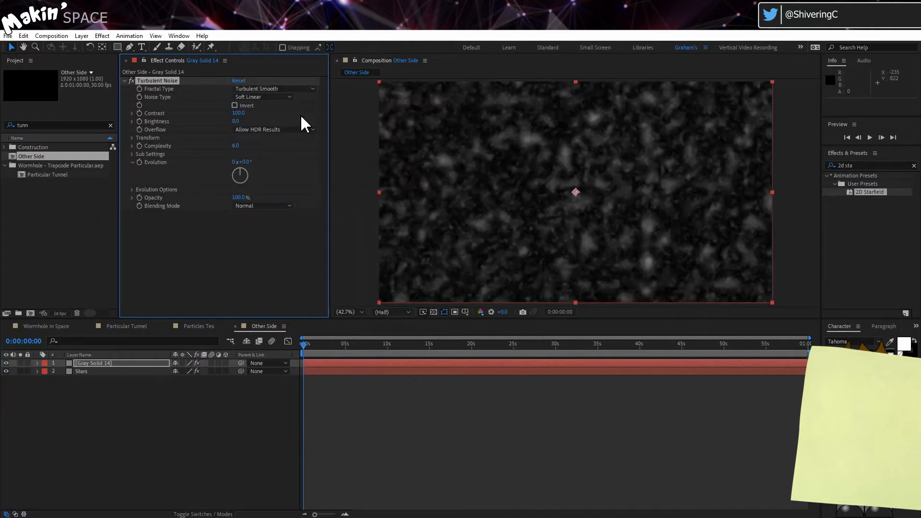
- Set the Turbulent Noise Contrast to 430, Brightness to -65 and Complexity to 10
click(242, 113)
text(430)
key(Return)
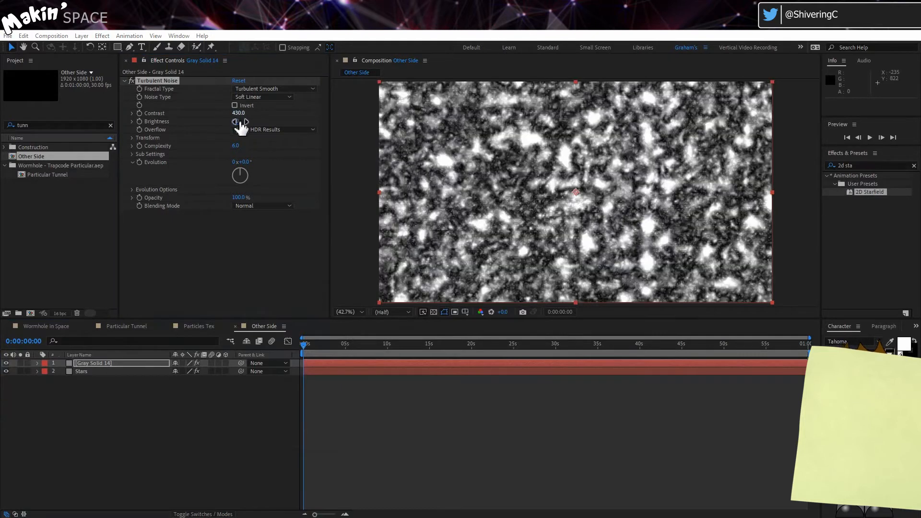
click(238, 121)
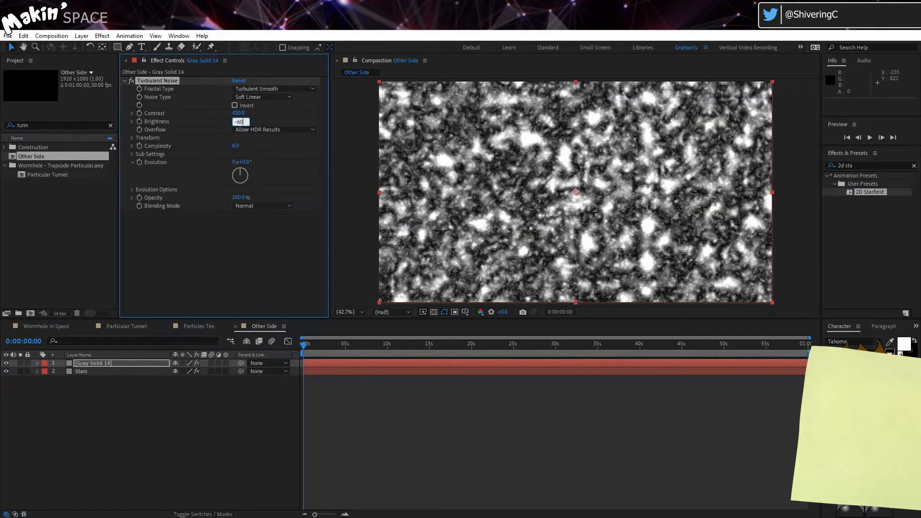
key(Return)
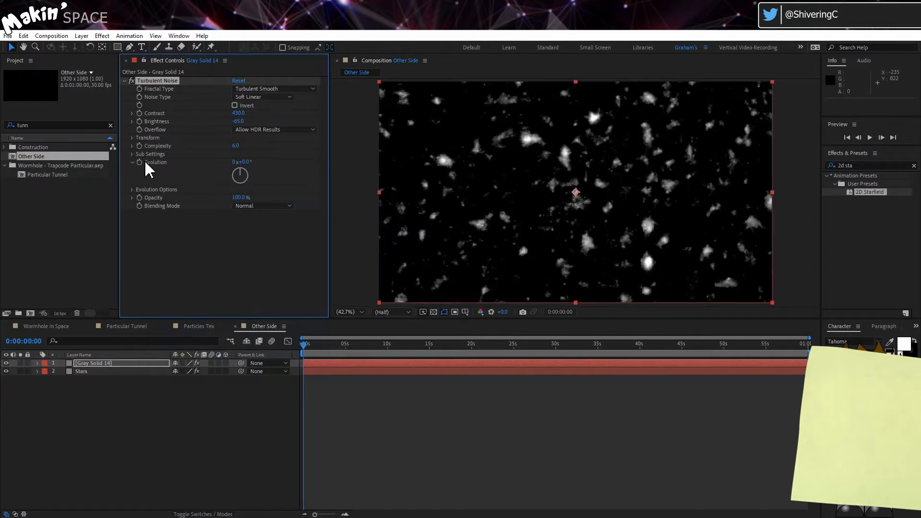
click(236, 146)
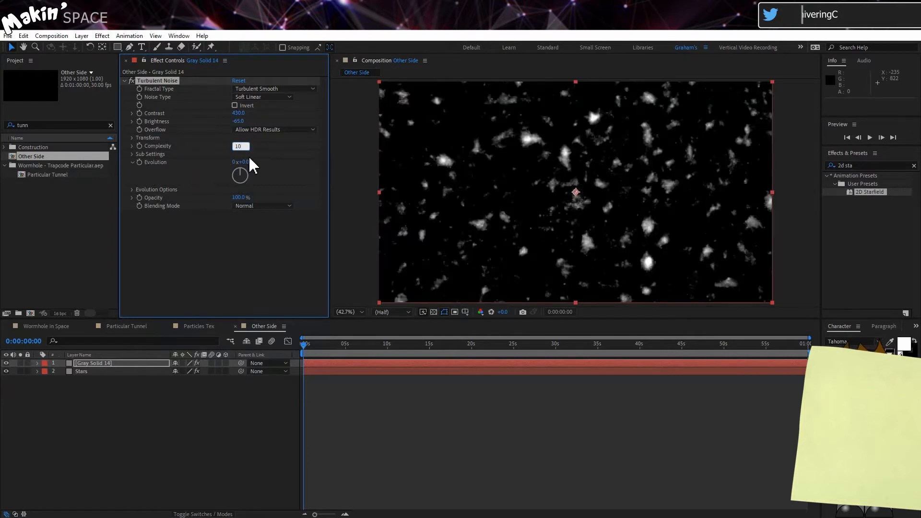
key(Return)
- Add a 4-Color Gradient to the grey solid with two pale yellows, a brown and a blue, moving Point 4 to 1491, 887.9
click(101, 35)
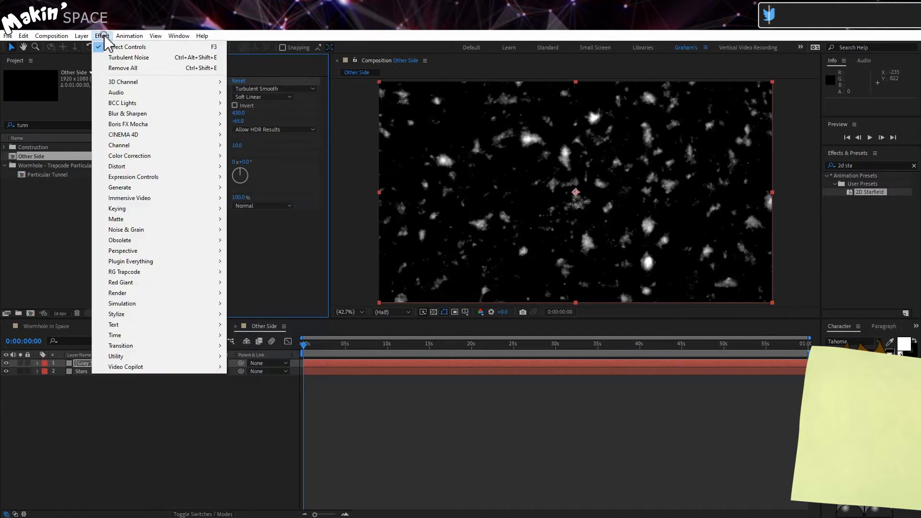
click(151, 190)
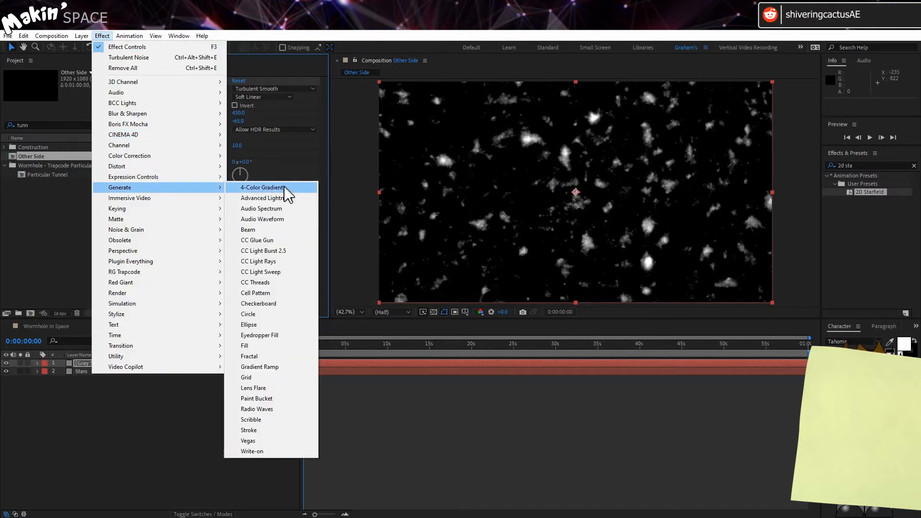
click(287, 188)
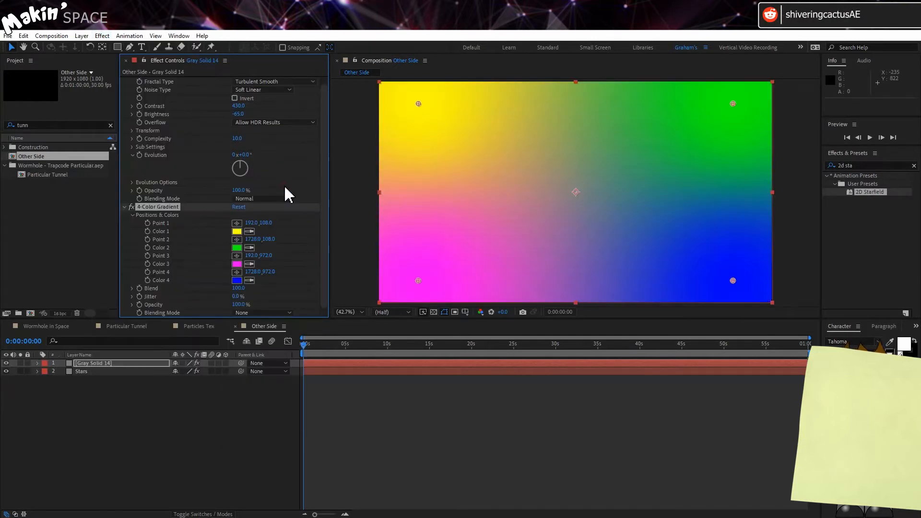
click(237, 231)
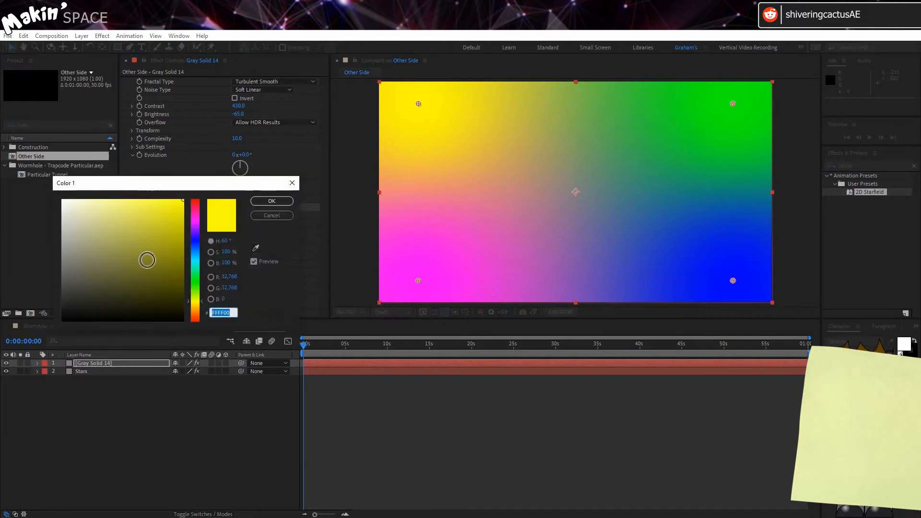
drag(147, 260, 91, 249)
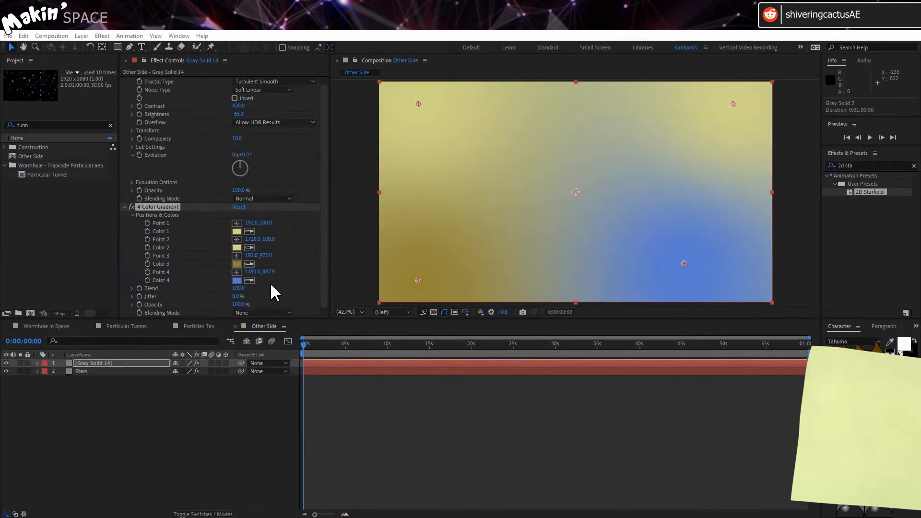
- Set the 4-Color Gradient's Blending Mode to Multiply and the grey solid's layer blend mode to Add
click(282, 313)
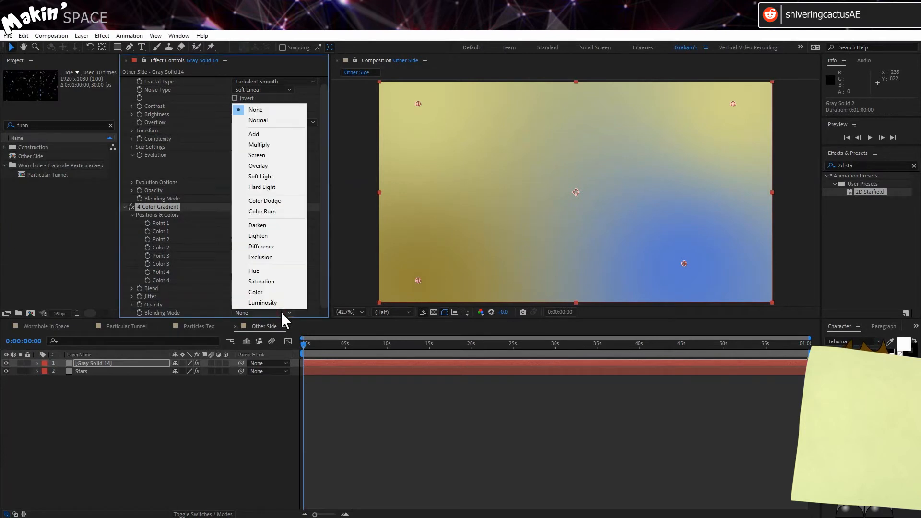
click(289, 145)
click(222, 513)
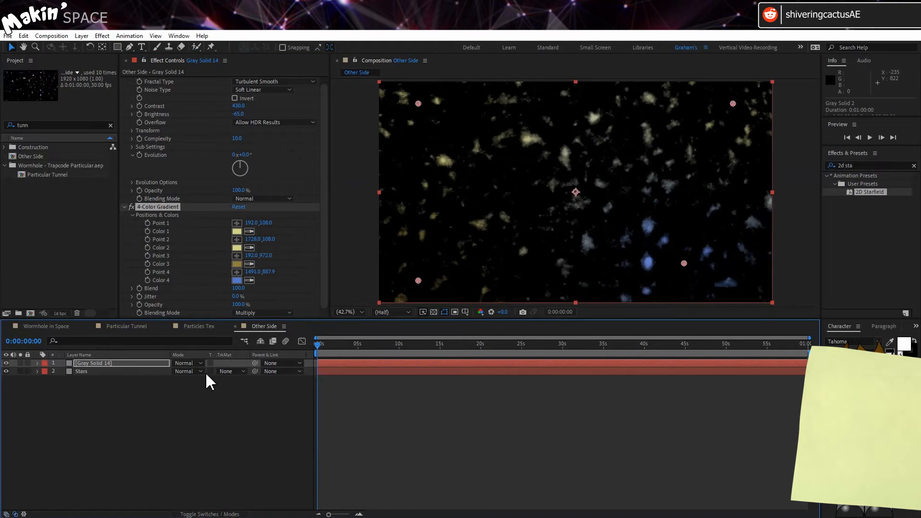
click(203, 372)
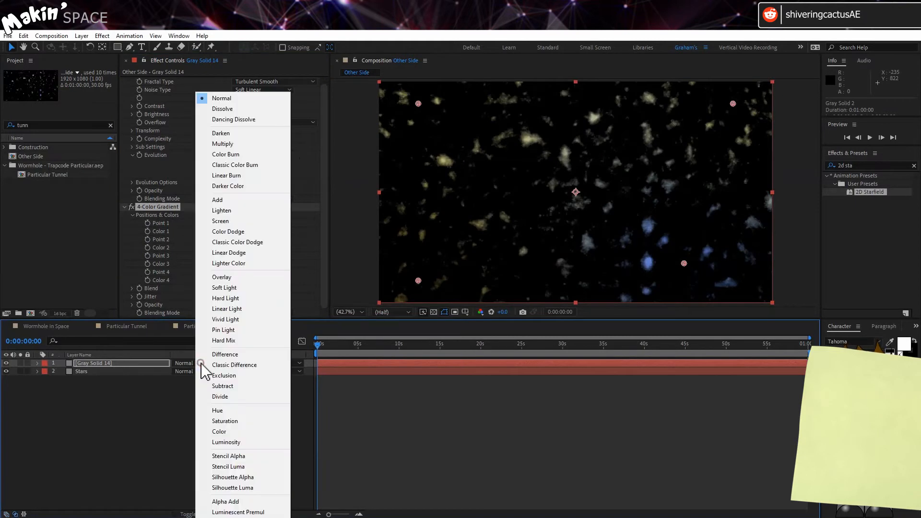
click(231, 201)
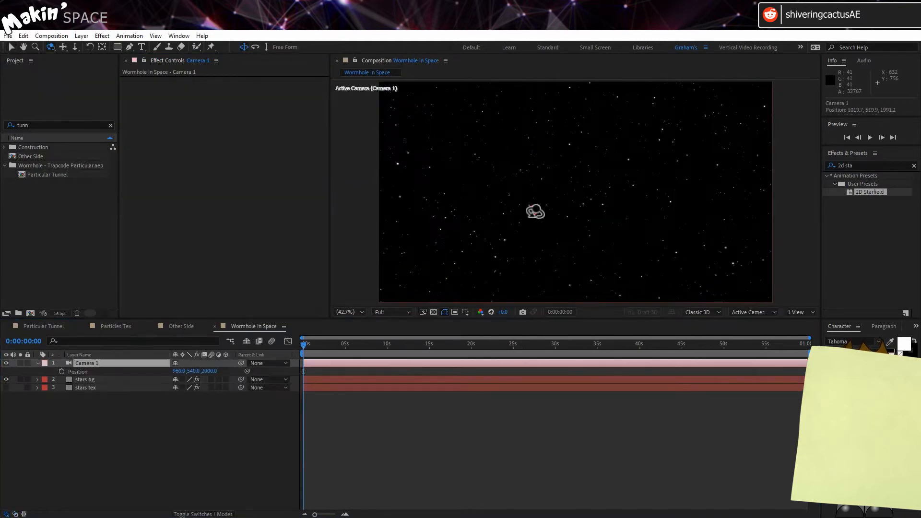
- Try orbiting Camera 1 in the Wormhole in Space composition to check the star background, and undo the move
drag(534, 211, 514, 218)
key(ctrl+z)
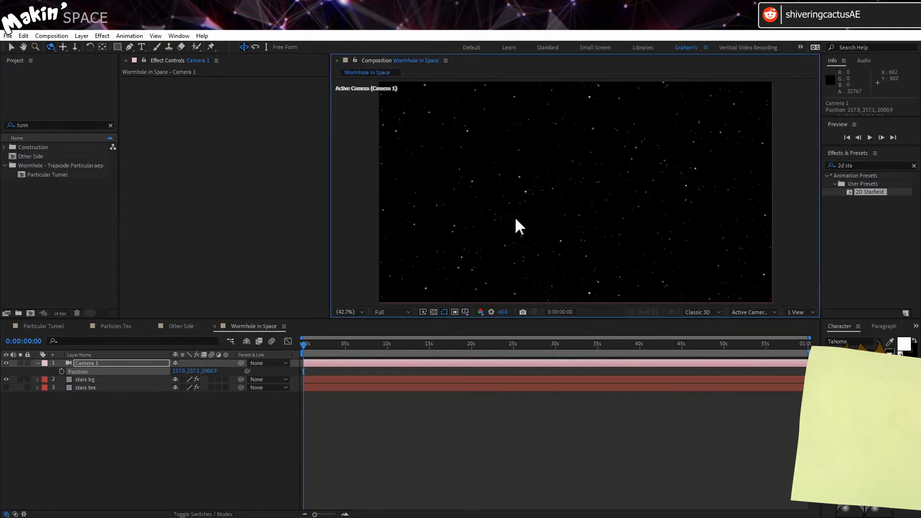
click(124, 424)
- Create a null object named Wormhole NULL, place it directly below Camera 1 and make it a 3D layer
click(86, 36)
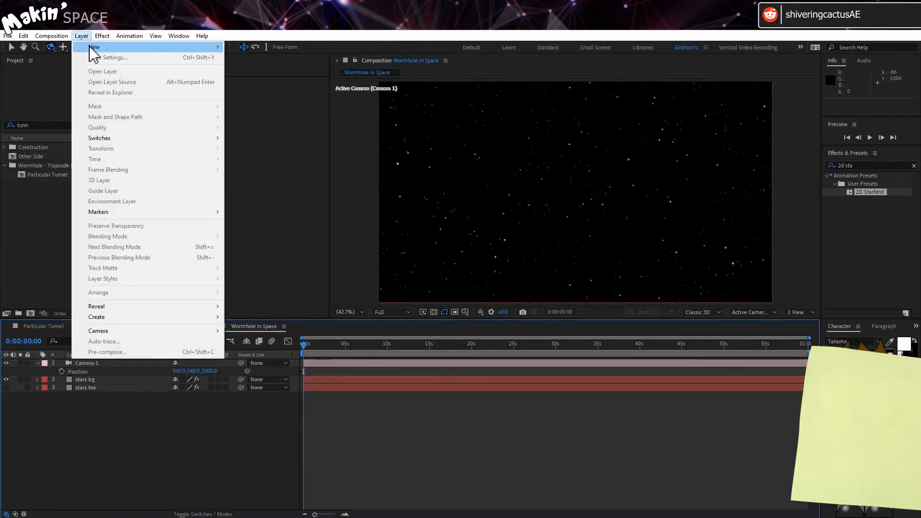
mouse_move(92, 47)
click(252, 90)
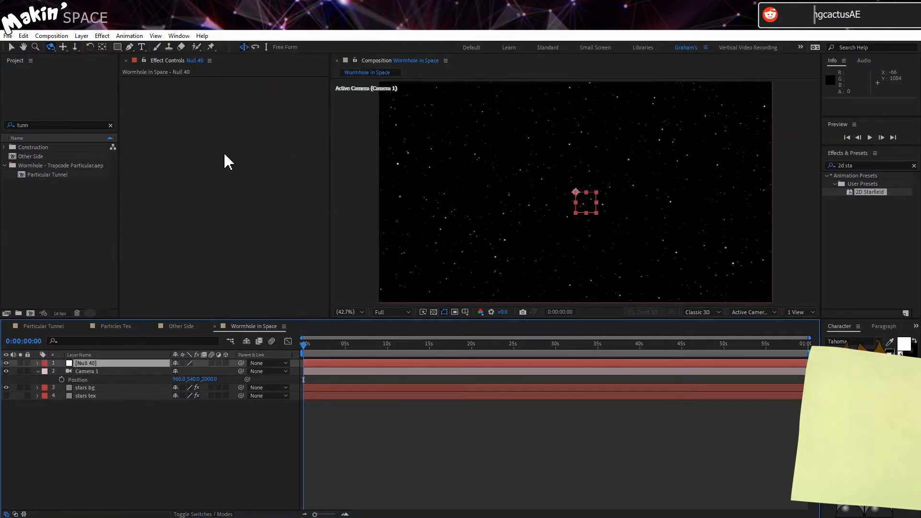
key(Return)
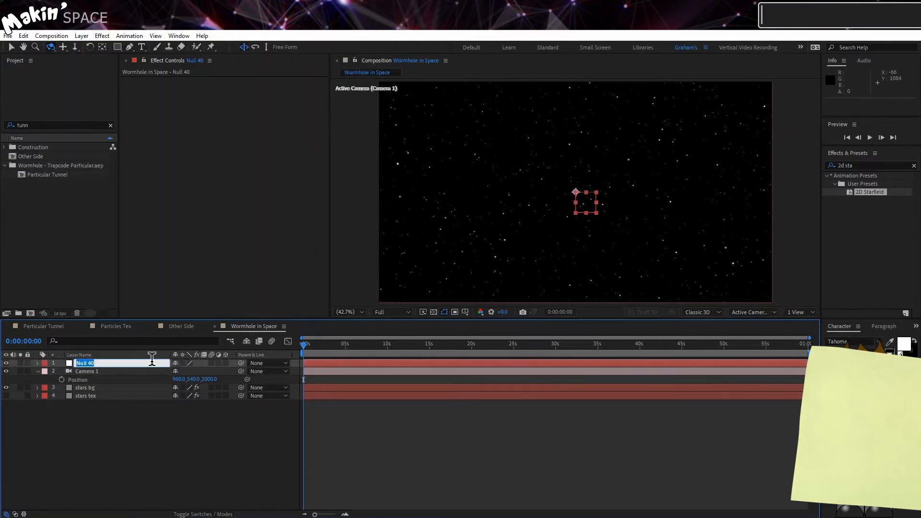
text(Wormhole NULL)
key(Return)
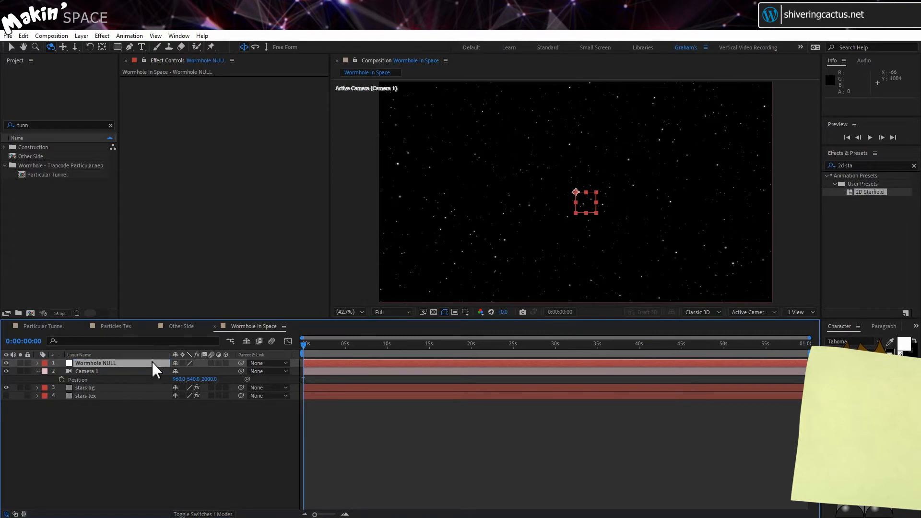
drag(131, 362, 133, 377)
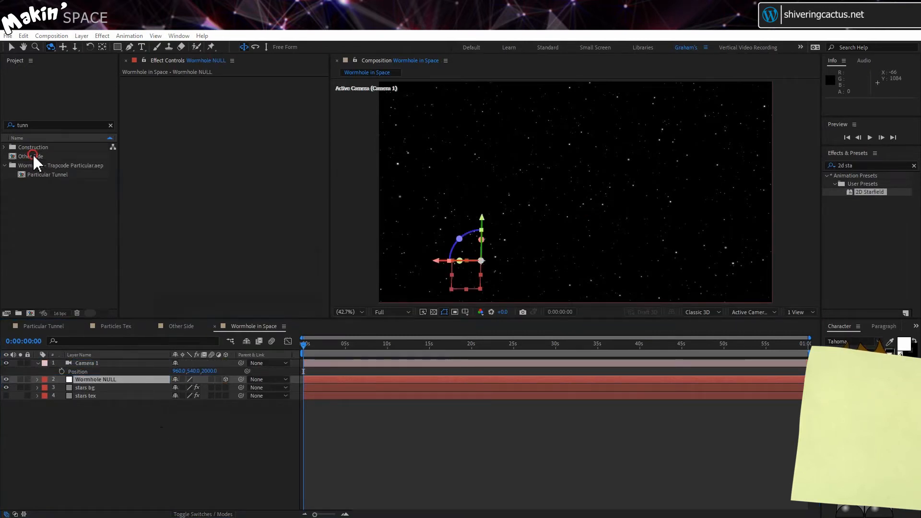
- Place the Other Side composition below Wormhole NULL in Wormhole in Space and apply CC Sphere to it
drag(33, 154, 67, 386)
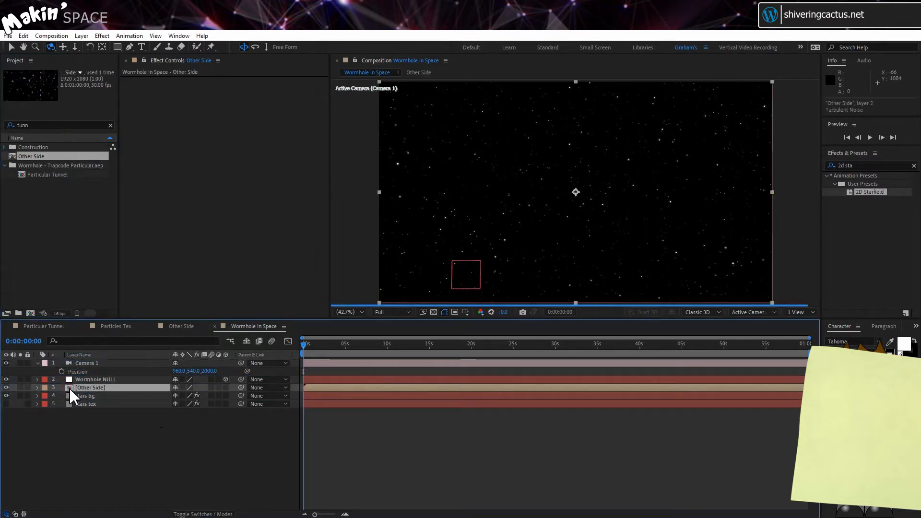
click(99, 36)
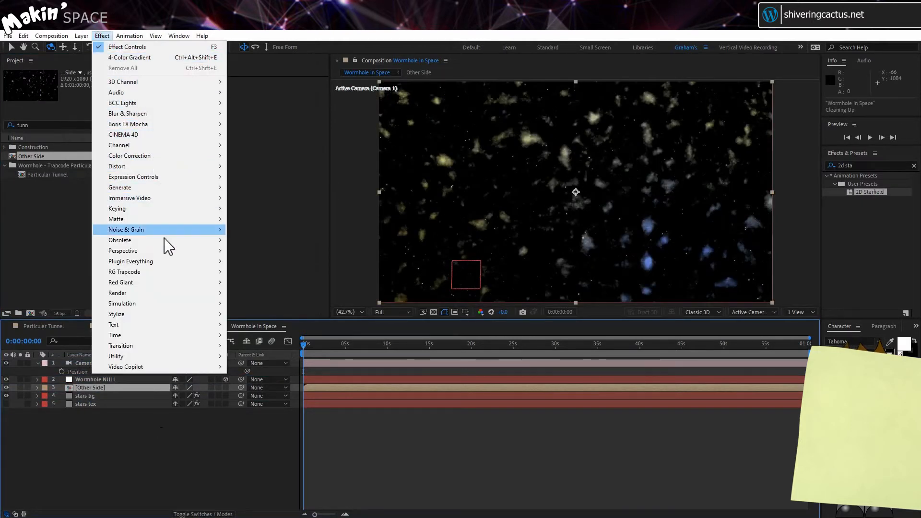
click(169, 249)
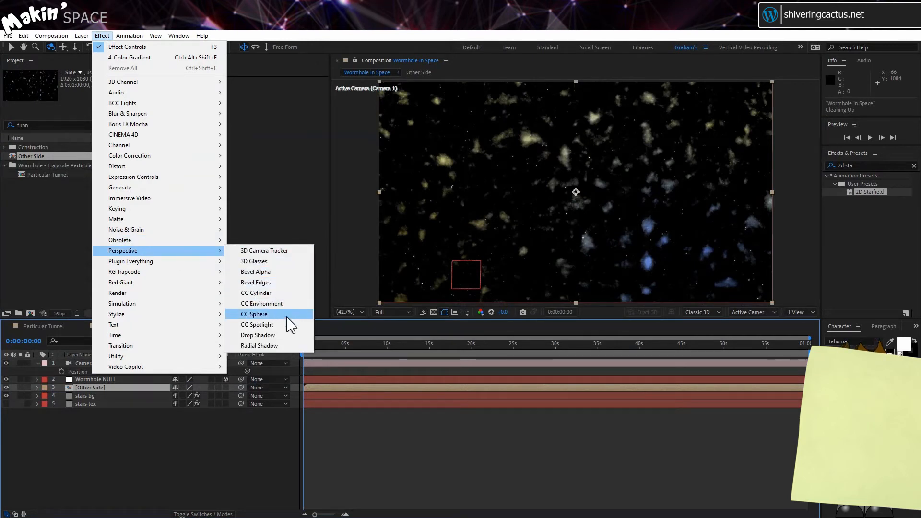
click(289, 314)
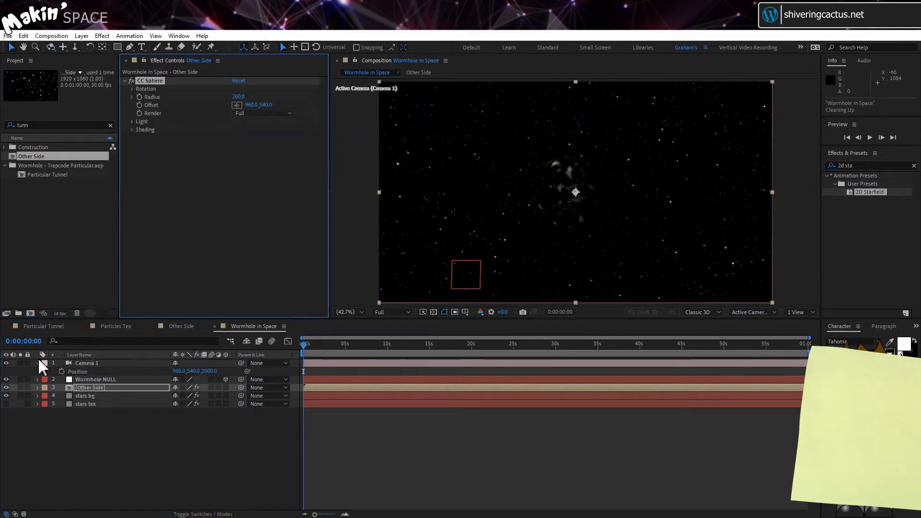
- Solo the Other Side and Wormhole NULL layers and check the sphere against the transparency grid
click(20, 388)
click(20, 379)
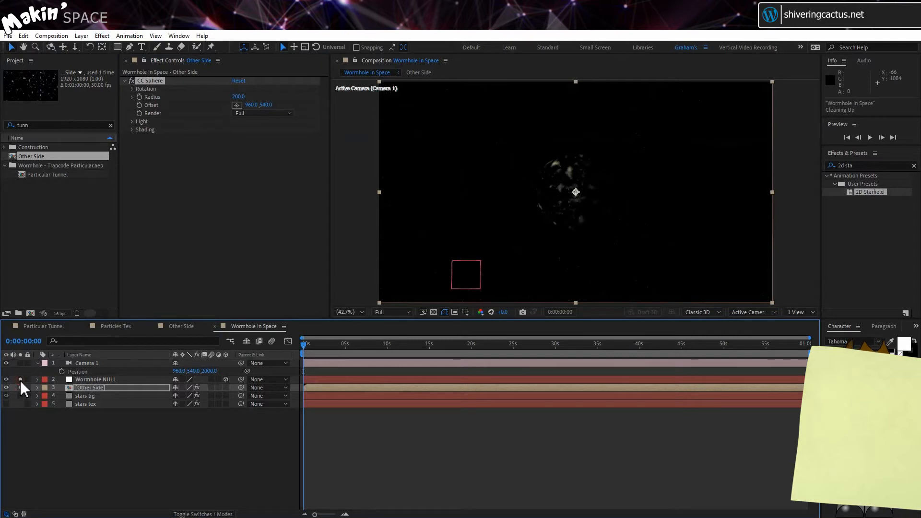
click(434, 312)
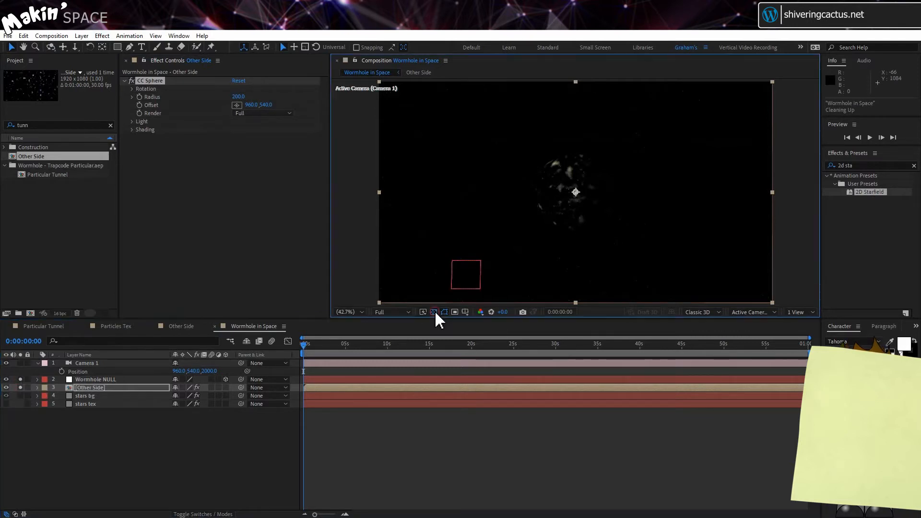
click(434, 312)
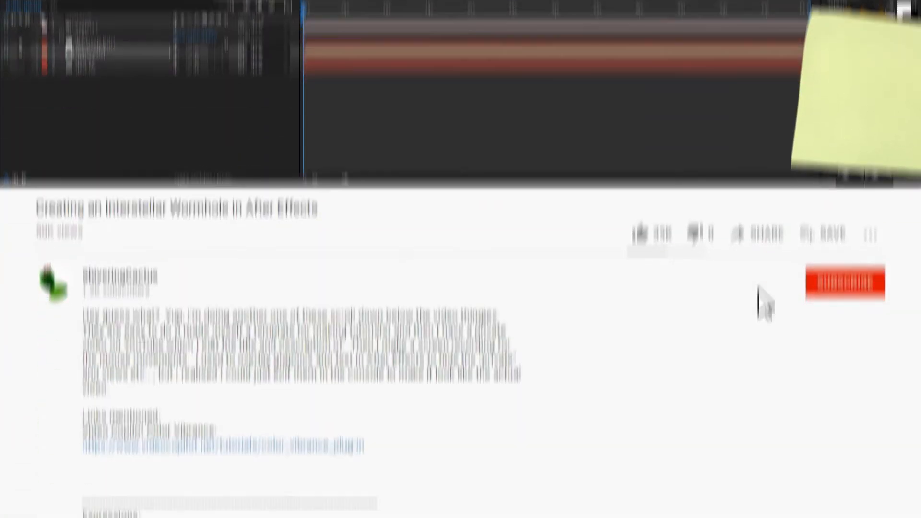
- Switch to the YouTube video description and copy the complete CC Sphere X Rotation expression
scroll(766, 172, down, 6)
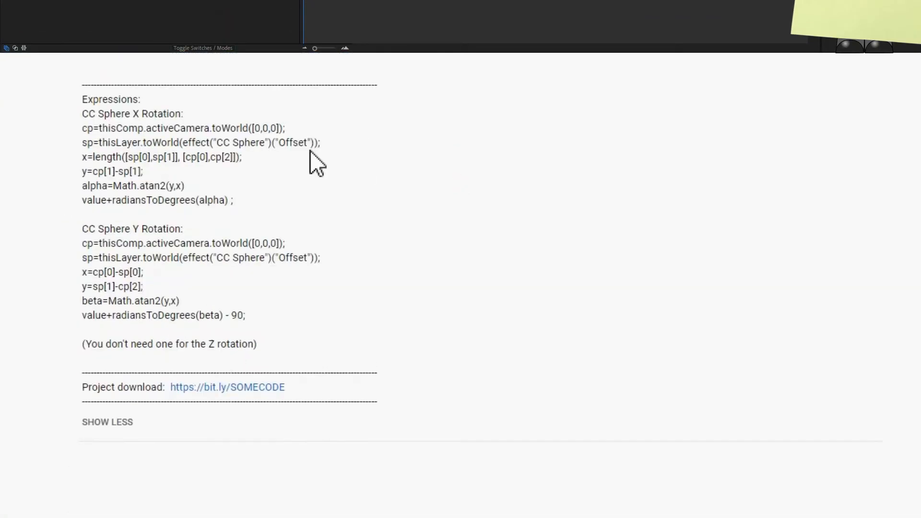
drag(82, 128, 238, 201)
right_click(186, 200)
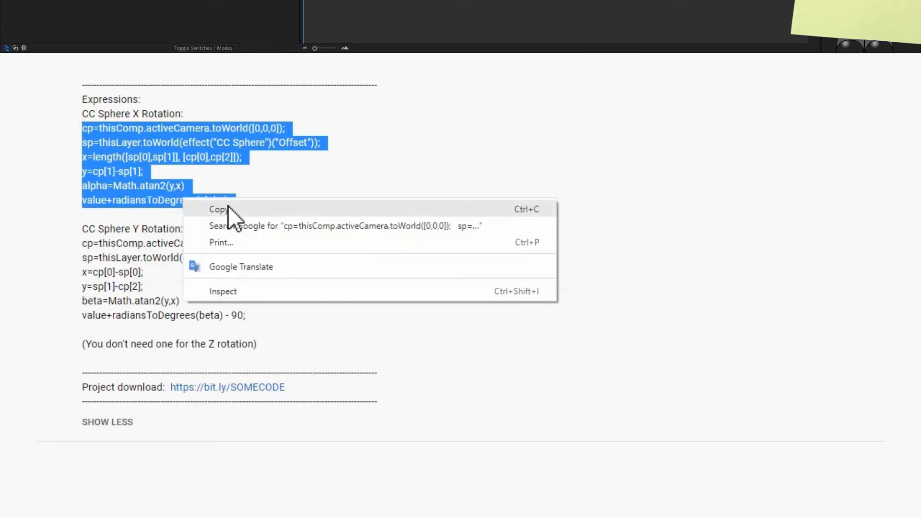
click(265, 211)
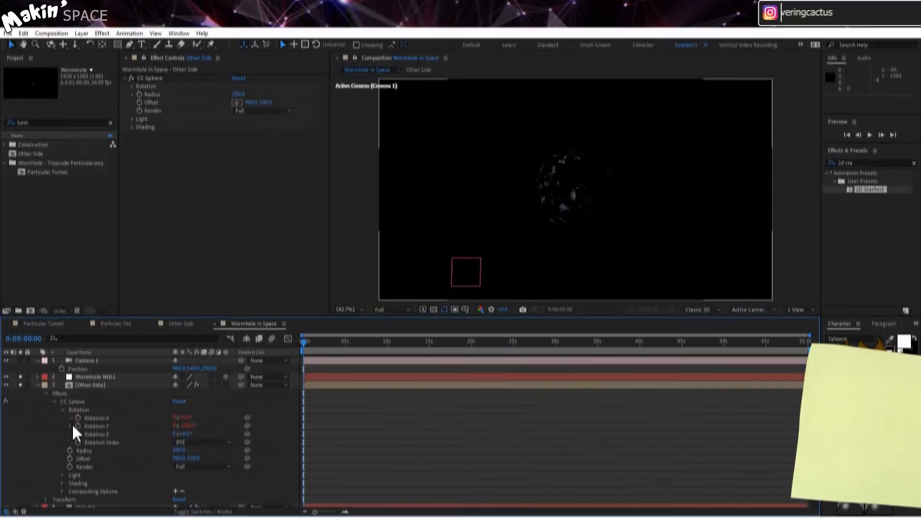
- Reveal the CC Sphere Rotation X and Rotation Y expressions on the Other Side layer and open the full Rotation X code
alt+click(72, 422)
key(ctrl+v)
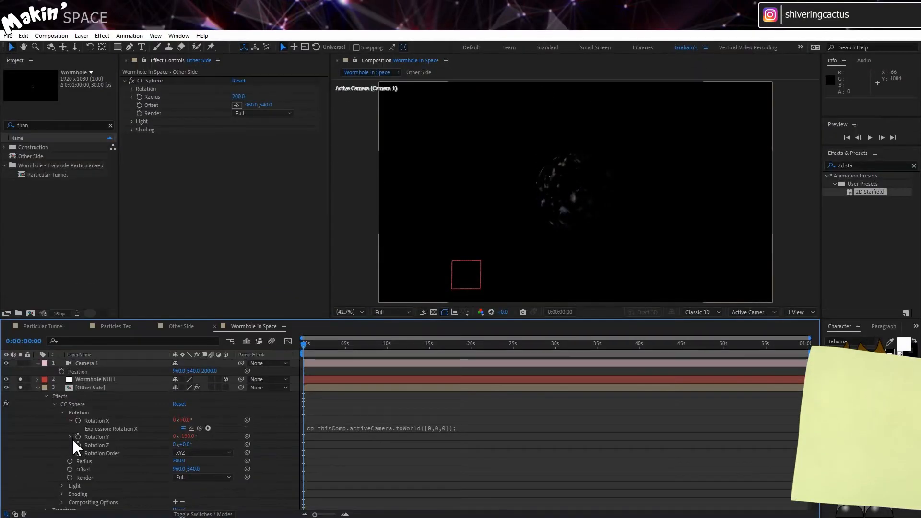
alt+click(71, 436)
key(ctrl+v)
click(369, 429)
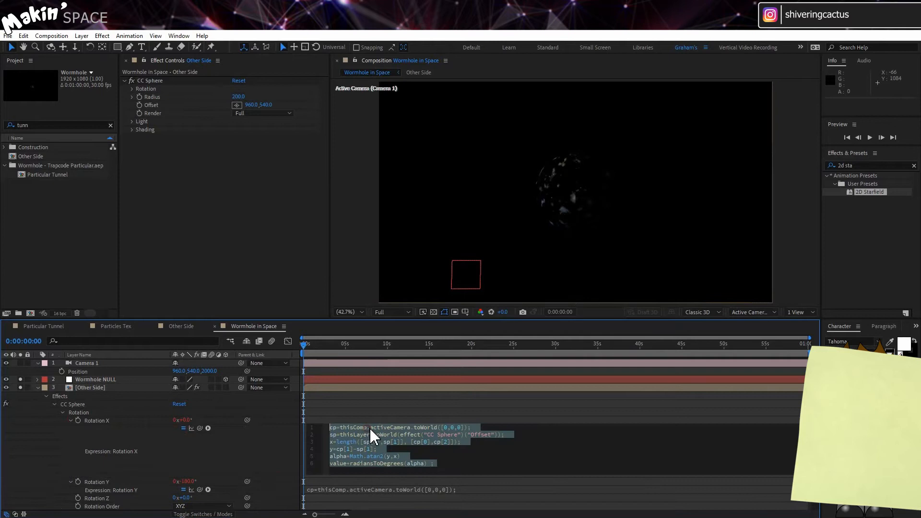
- Commit the CC Sphere Rotation X expression and orbit Camera 1 to test the sphere's rotation
click(288, 445)
drag(518, 216, 559, 252)
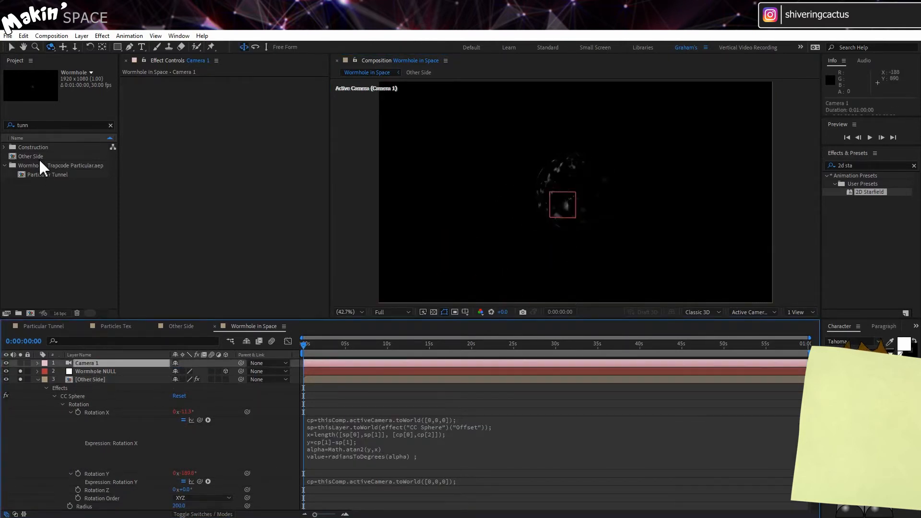
- Add a second Other Side composition directly below Wormhole NULL and apply the Bulge distortion to it
drag(38, 157, 68, 375)
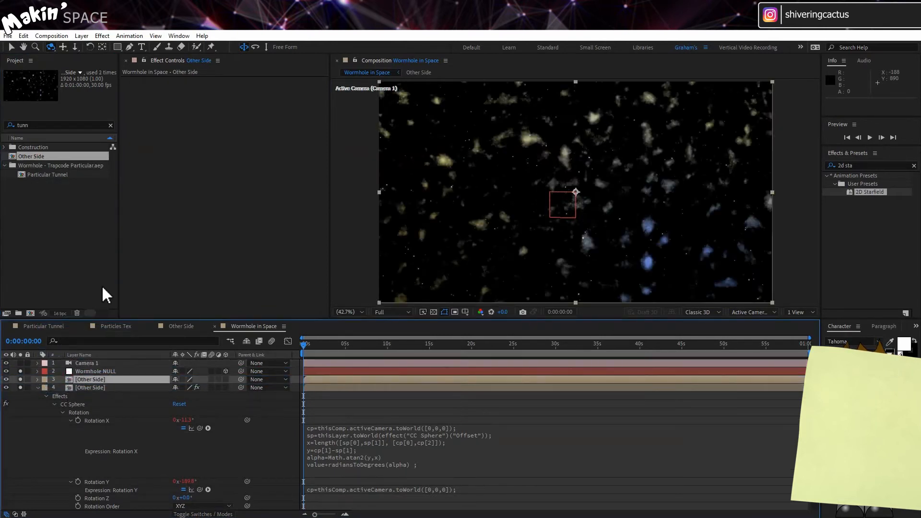
click(102, 36)
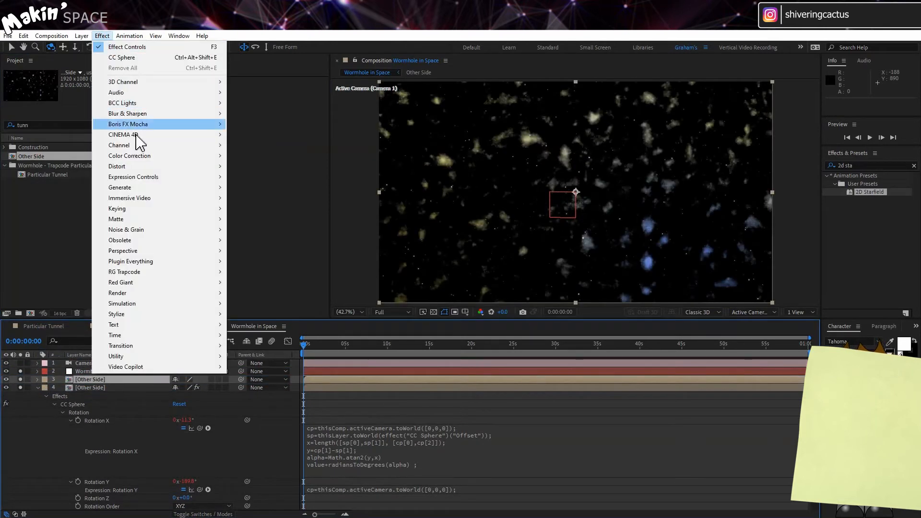
mouse_move(146, 167)
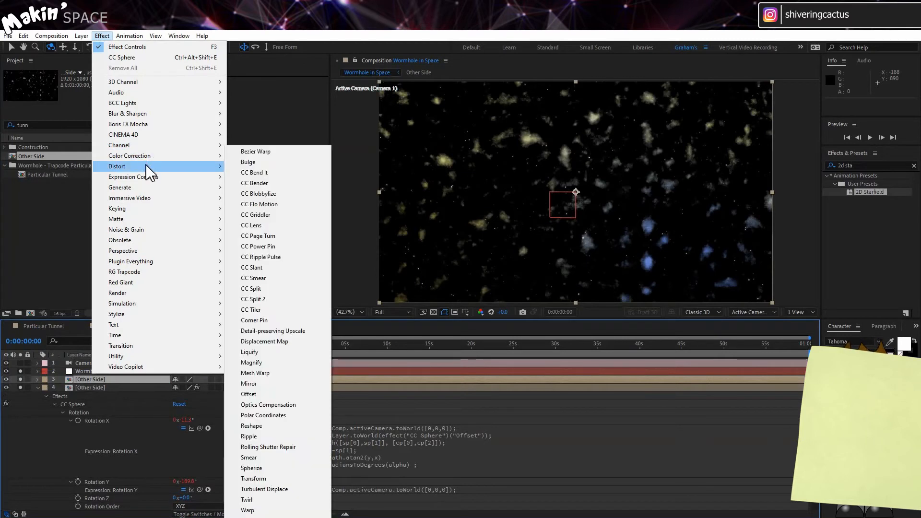
click(247, 162)
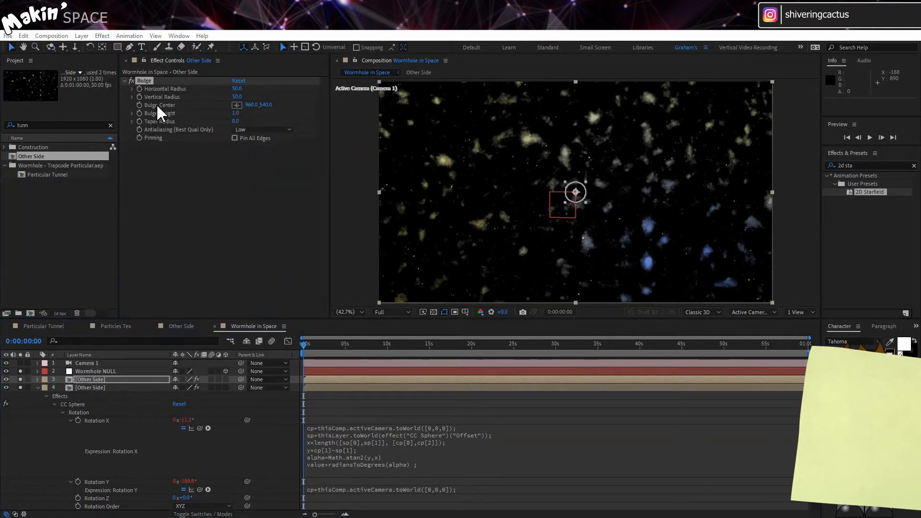
- Start the Bulge Horizontal Radius expression with dist = length() and reveal the Position properties of Camera 1 and Wormhole NULL
alt+click(140, 89)
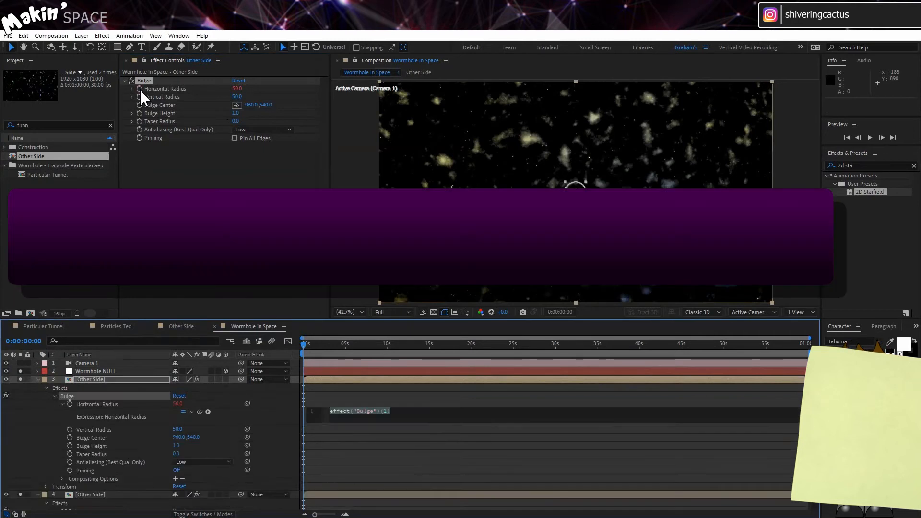
text(di)
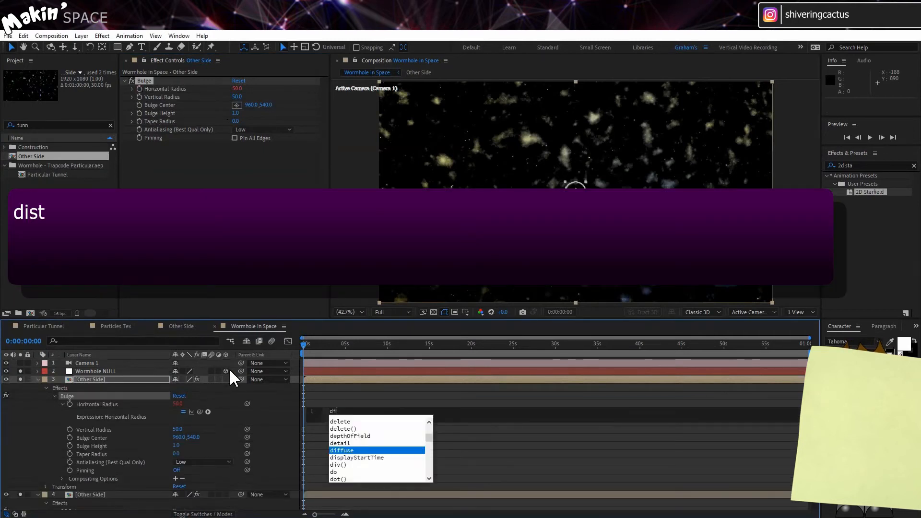
text(st = length()
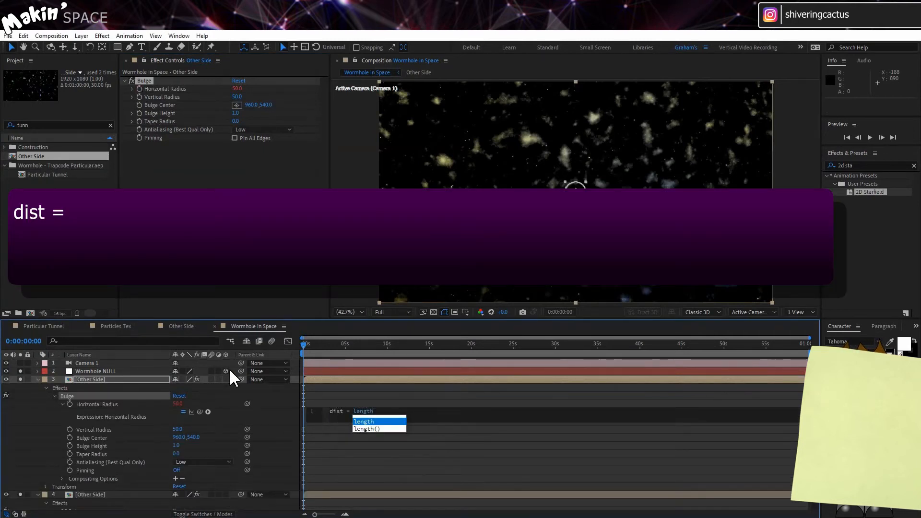
click(146, 364)
key(p)
click(141, 378)
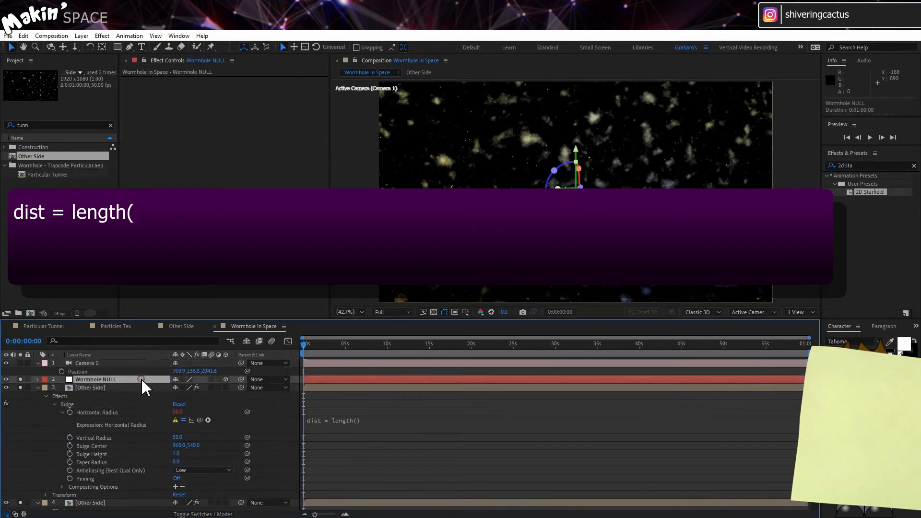
key(p)
- Fill the length() arguments with the transform positions of Wormhole NULL and Camera 1, separated by a comma
click(354, 429)
click(376, 428)
drag(207, 428, 108, 389)
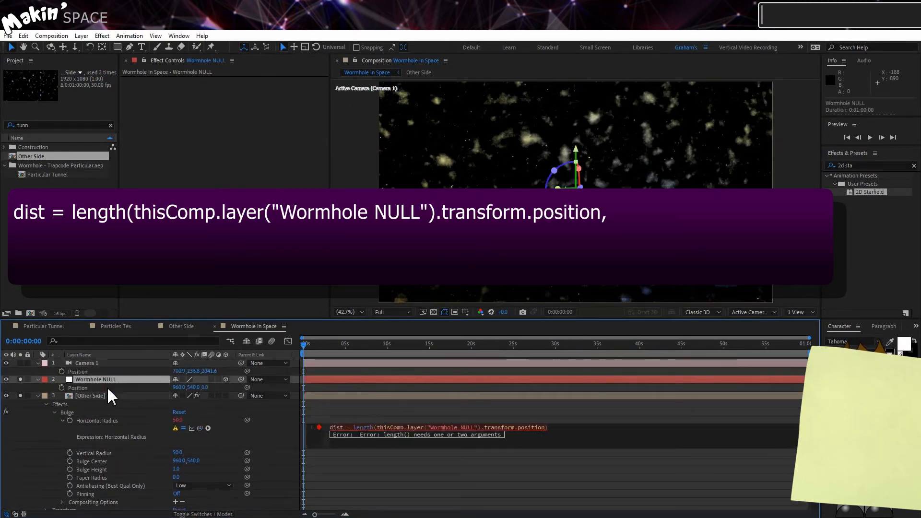
drag(200, 428, 111, 377)
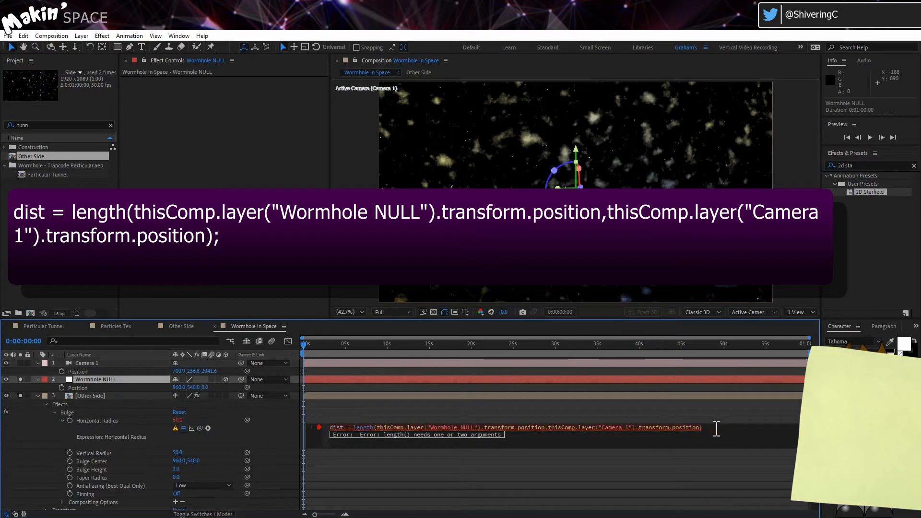
- Finish the Horizontal Radius expression with the line 900000/dist; and commit it
key(Return)
key(Return)
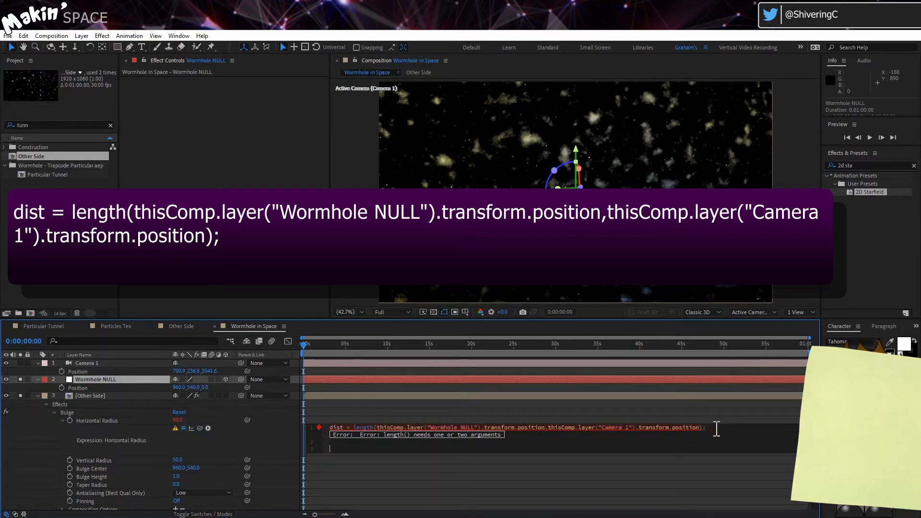
text(9000)
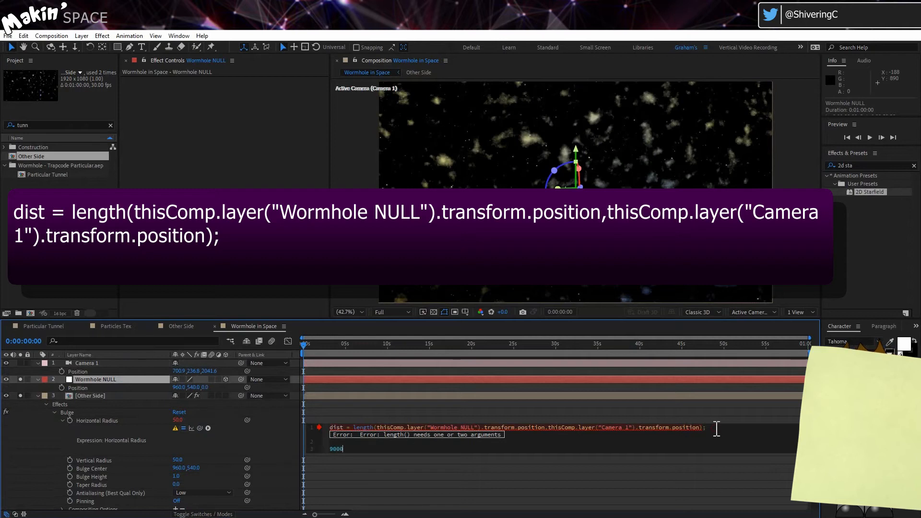
text(00)
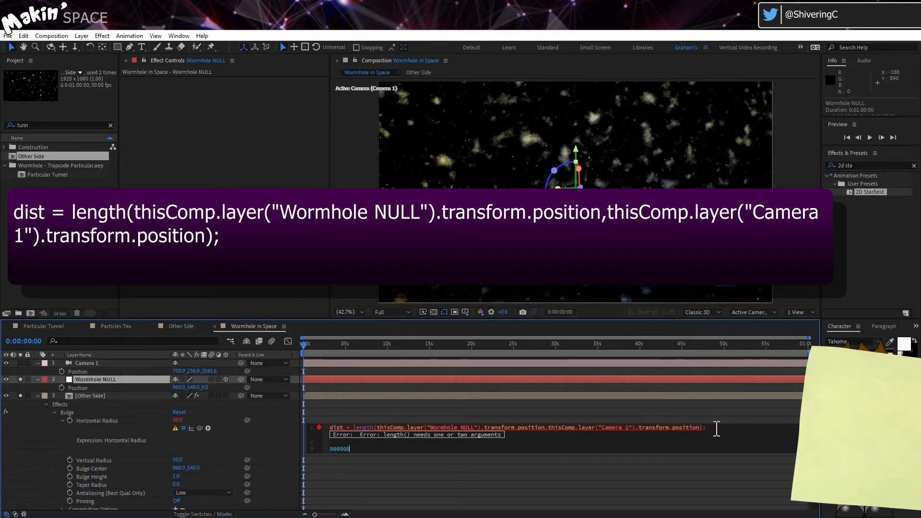
text(/dist)
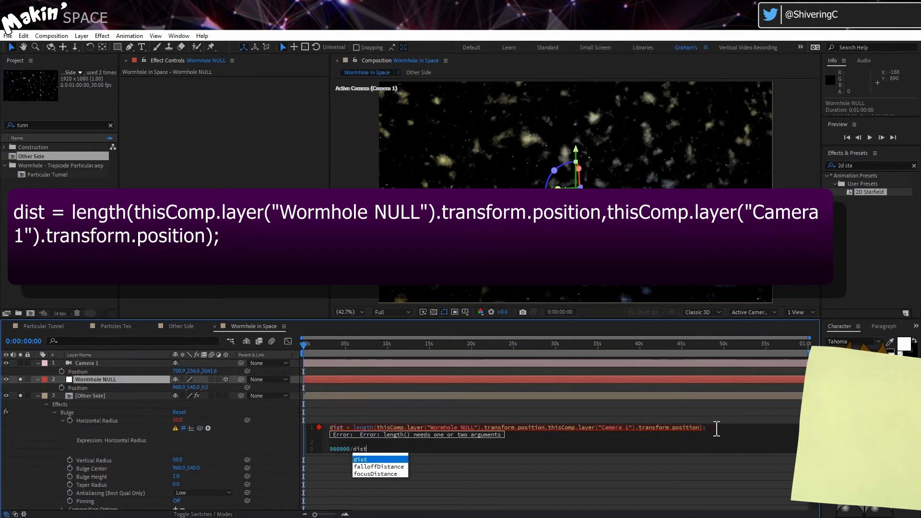
text(;)
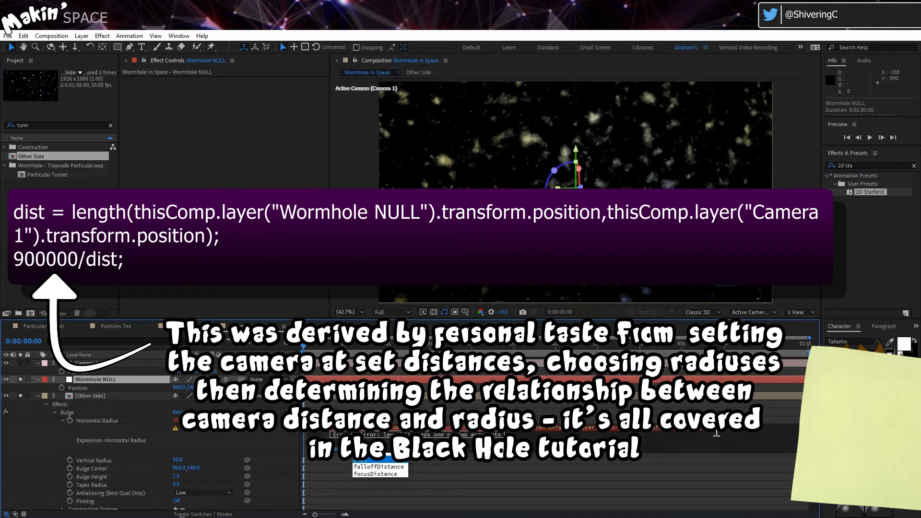
click(275, 437)
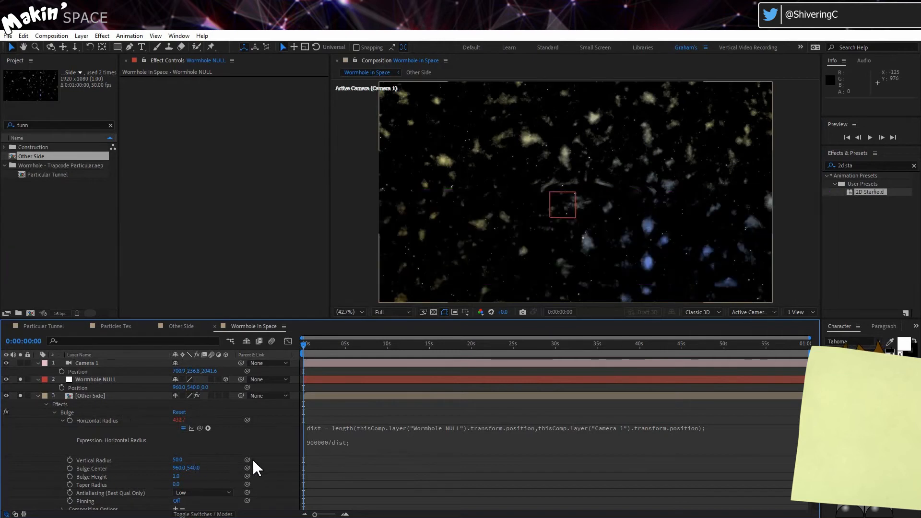
- Link Bulge's Vertical Radius to its Horizontal Radius and set the Bulge Center expression to thisComp.layer("Wormhole NULL").toComp([0,0,0])
drag(247, 460, 98, 421)
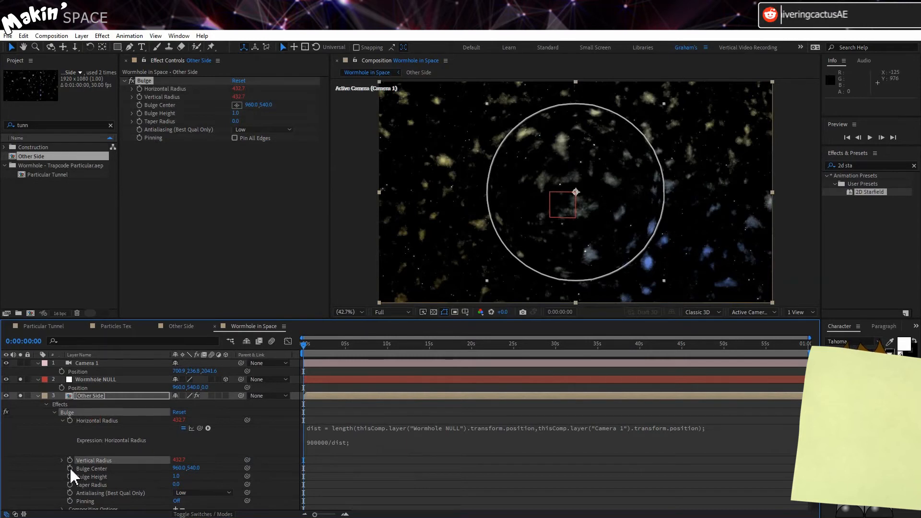
drag(247, 468, 103, 383)
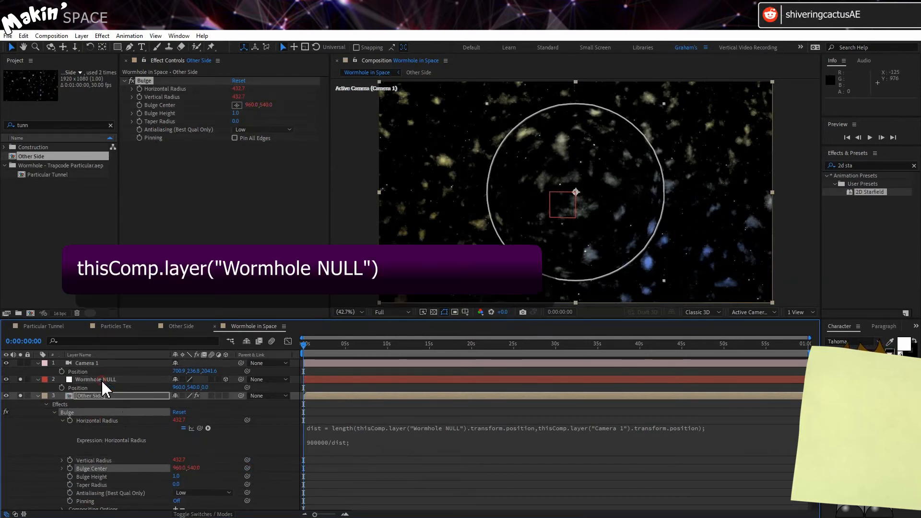
click(62, 468)
click(468, 475)
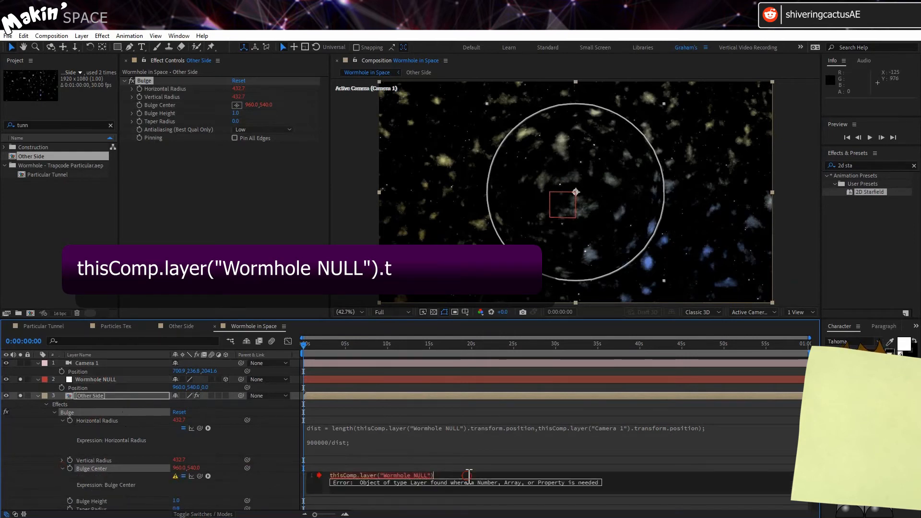
text(.toComp()
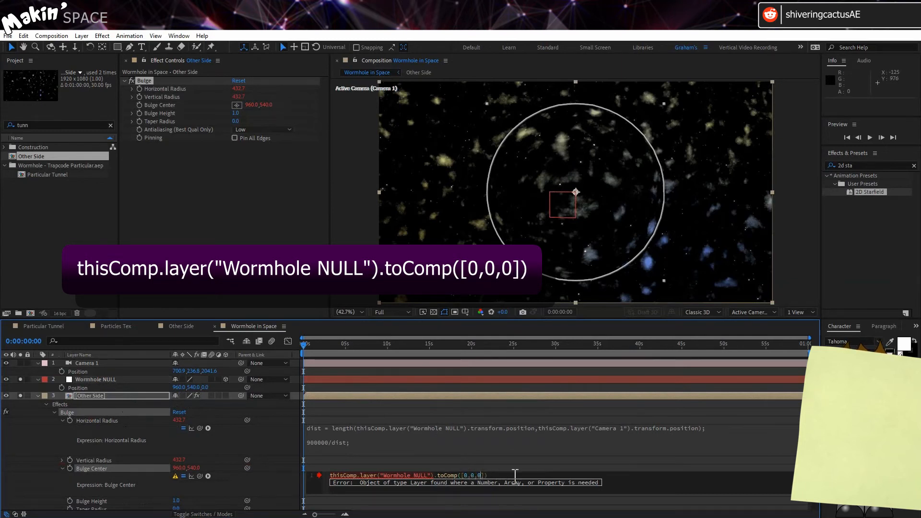
text([0,0,0)
click(286, 488)
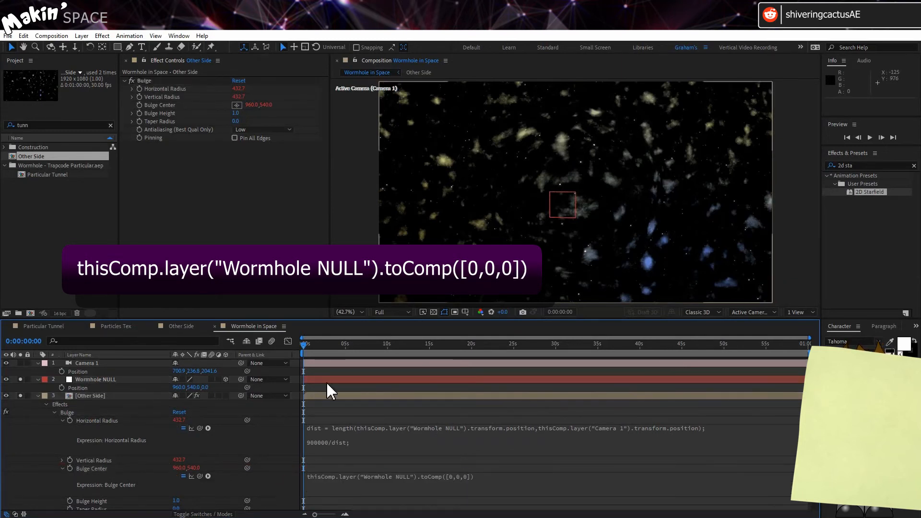
- Move Wormhole NULL along X to test whether the bulge follows it, and undo the move
click(114, 380)
drag(178, 393, 69, 392)
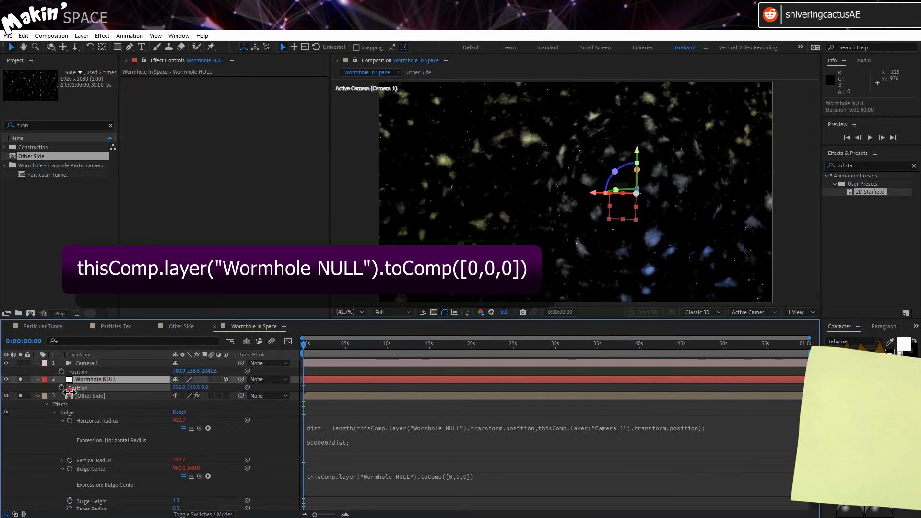
key(ctrl+z)
- Set the Bulge Height on the upper Other Side layer to 4
click(112, 396)
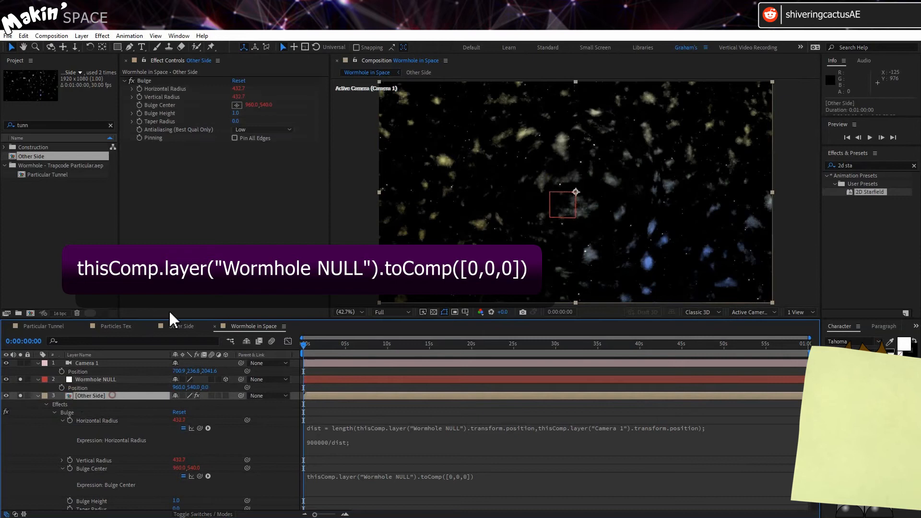
click(235, 113)
text(4)
key(Return)
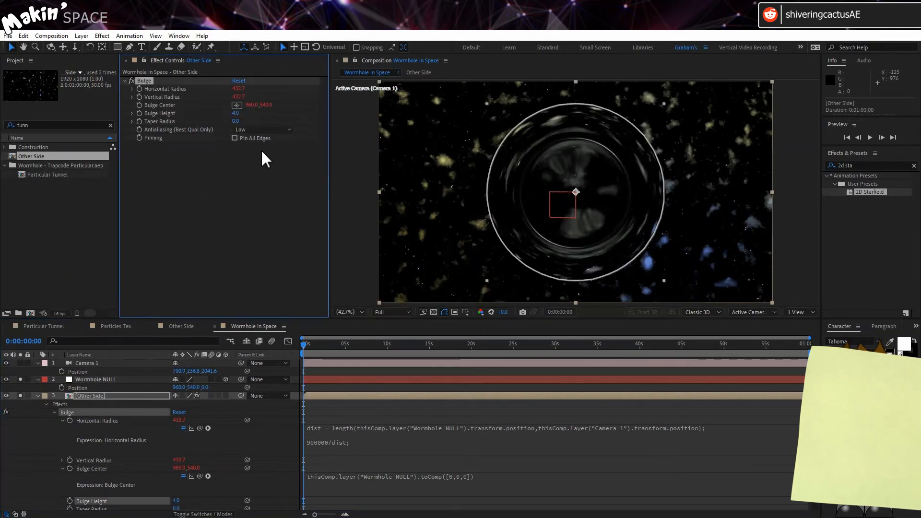
- Link the CC Sphere Radius on the lower Other Side layer to the upper layer's Bulge Horizontal Radius
scroll(137, 414, down, 3)
scroll(129, 418, down, 2)
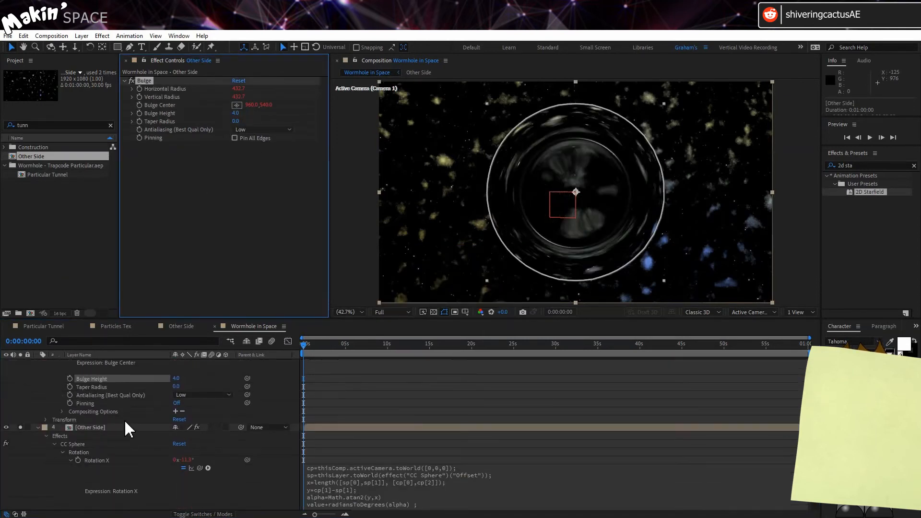
scroll(108, 463, down, 2)
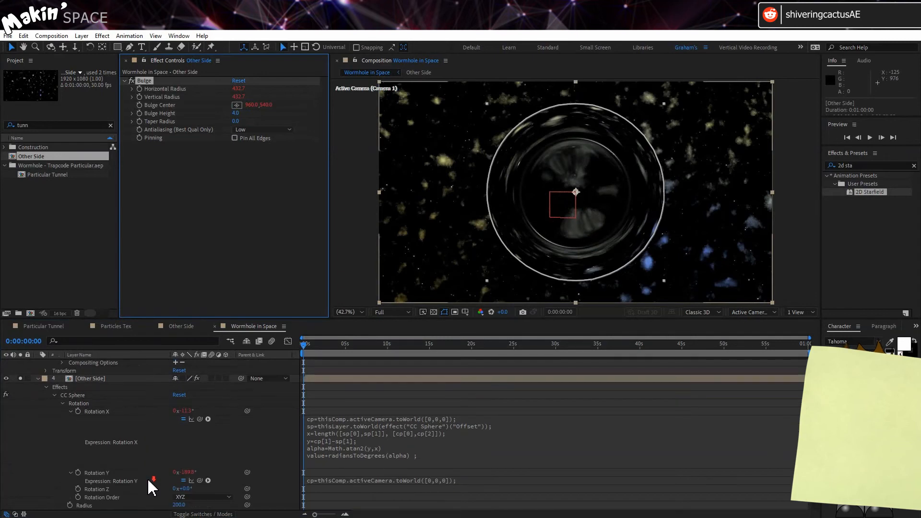
click(64, 406)
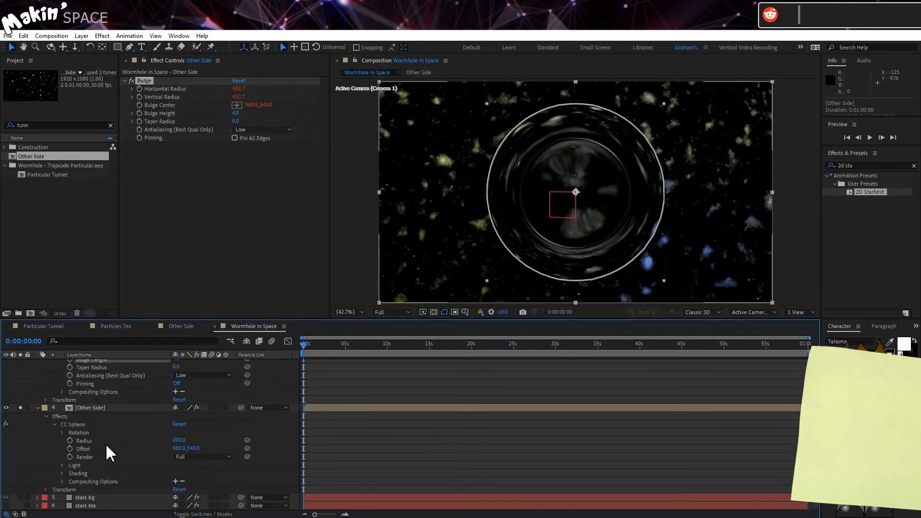
scroll(235, 432, up, 1)
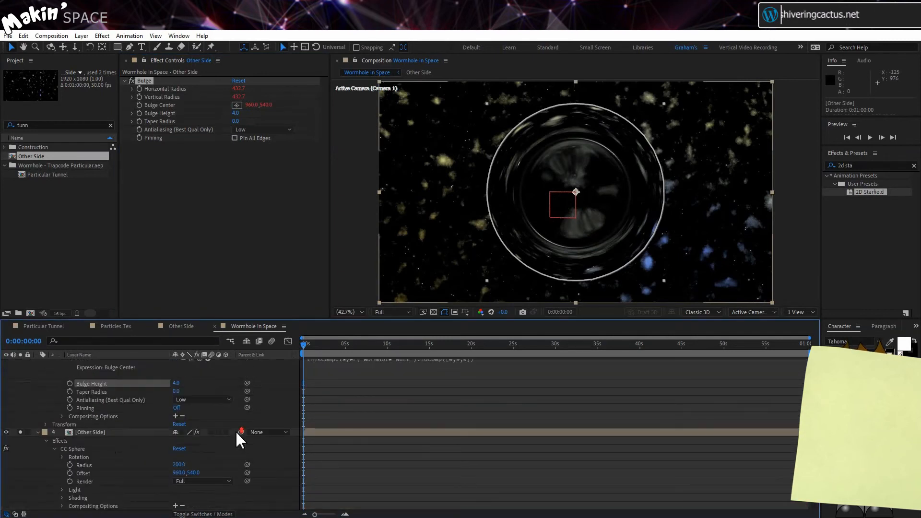
drag(247, 465, 114, 368)
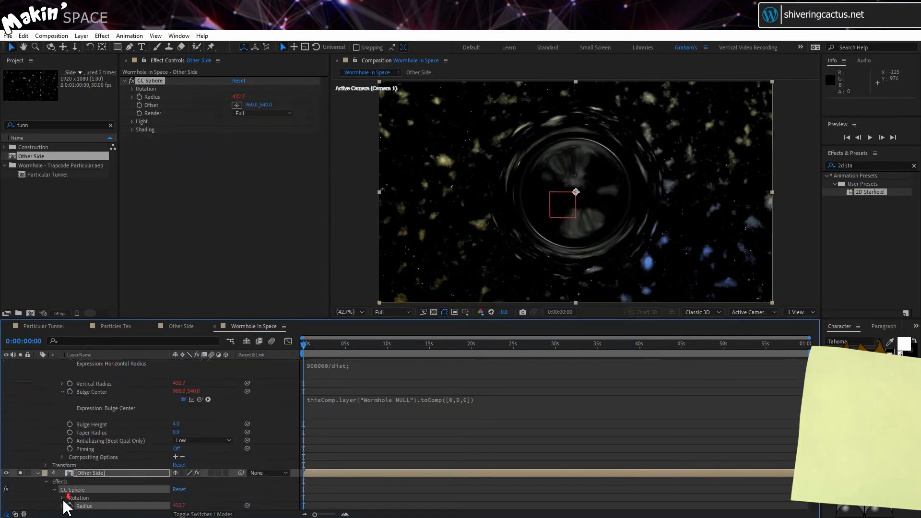
- Append *0.9 to the CC Sphere Radius expression and commit it
scroll(62, 480, down, 2)
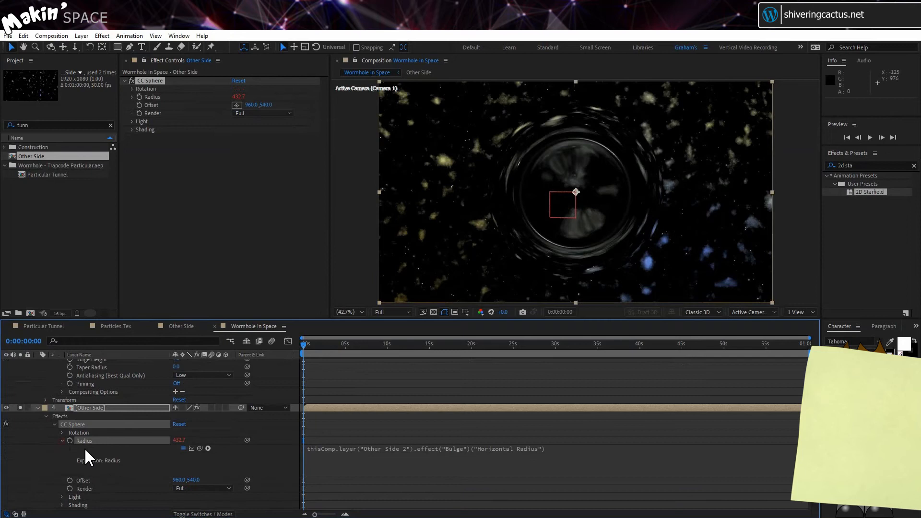
click(571, 448)
click(580, 447)
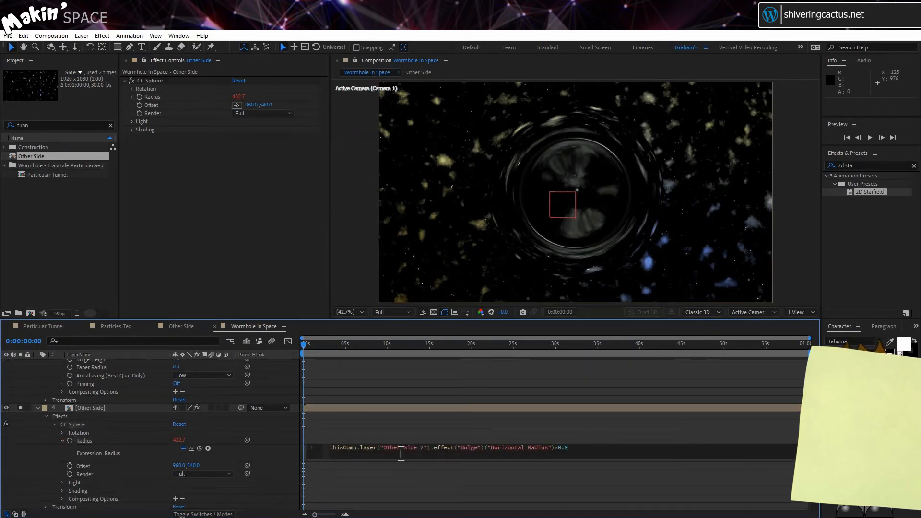
click(272, 452)
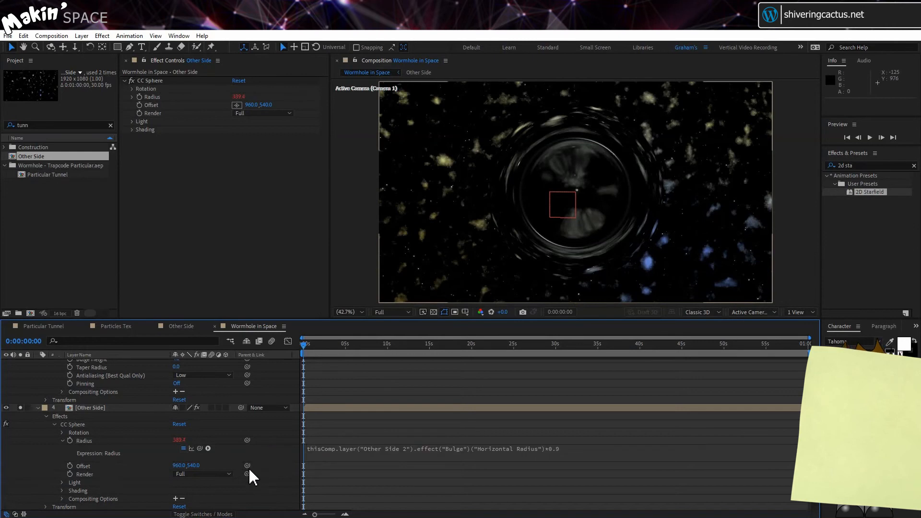
- Link the CC Sphere Offset to the Bulge Center and collapse the effects of both Other Side layers
drag(247, 466, 124, 374)
scroll(182, 424, up, 2)
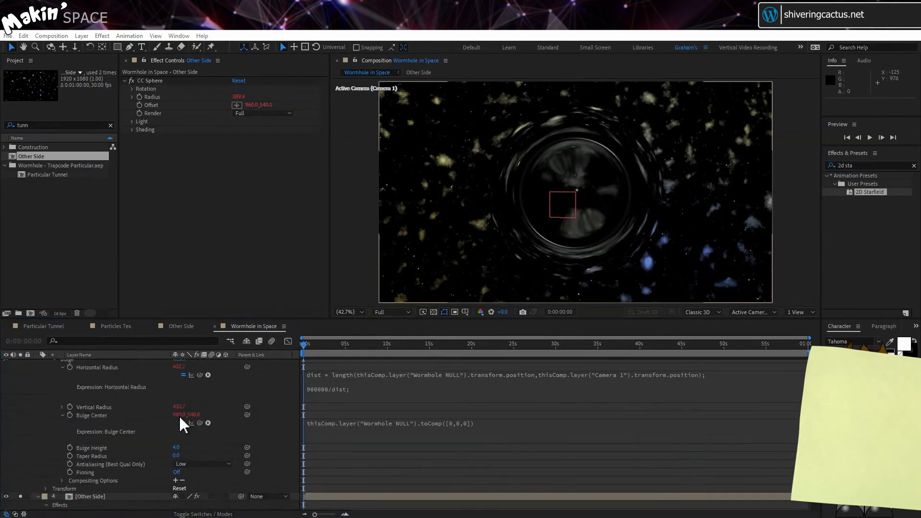
scroll(180, 416, up, 2)
scroll(105, 401, down, 1)
click(45, 376)
click(79, 391)
click(45, 400)
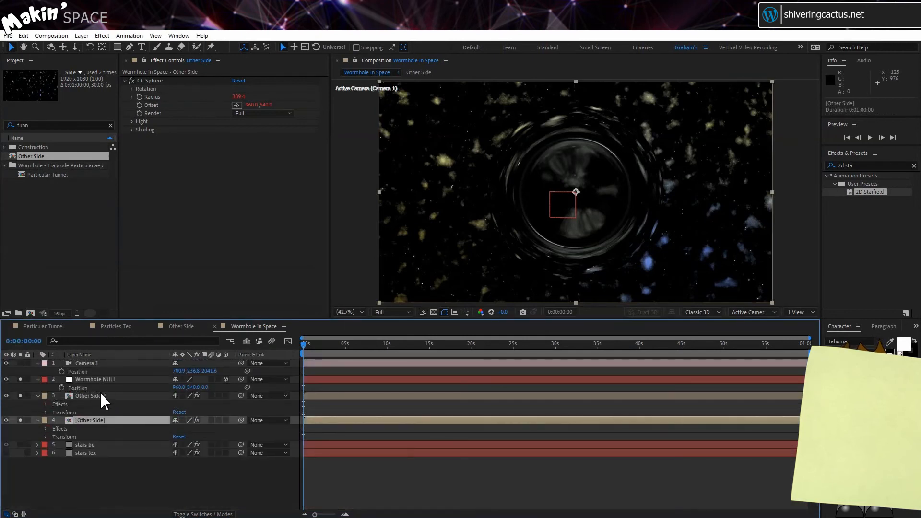
- Add a Circle effect from the Generate category to the Other Side 2 layer
click(102, 397)
click(102, 36)
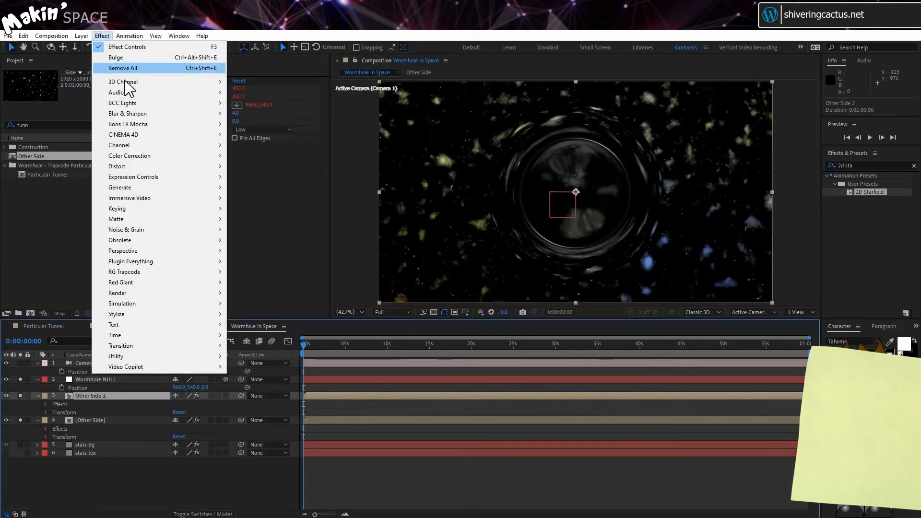
mouse_move(192, 190)
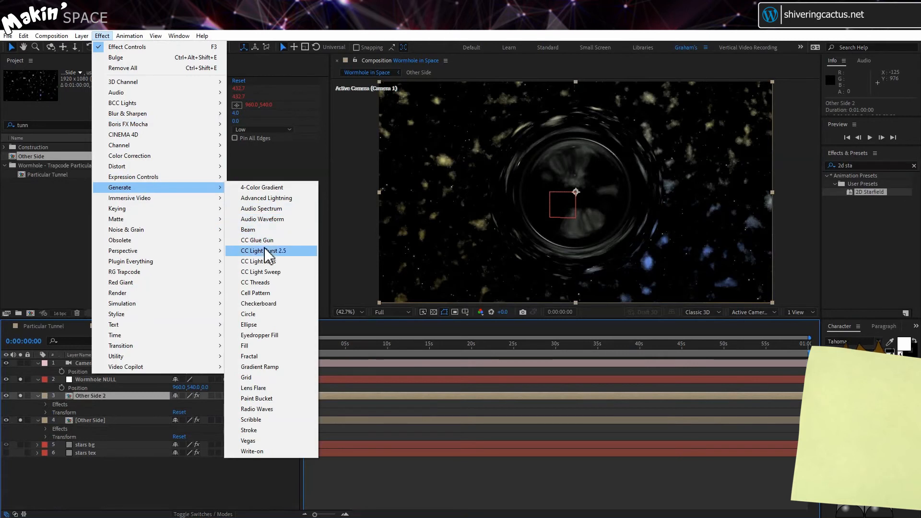
click(283, 314)
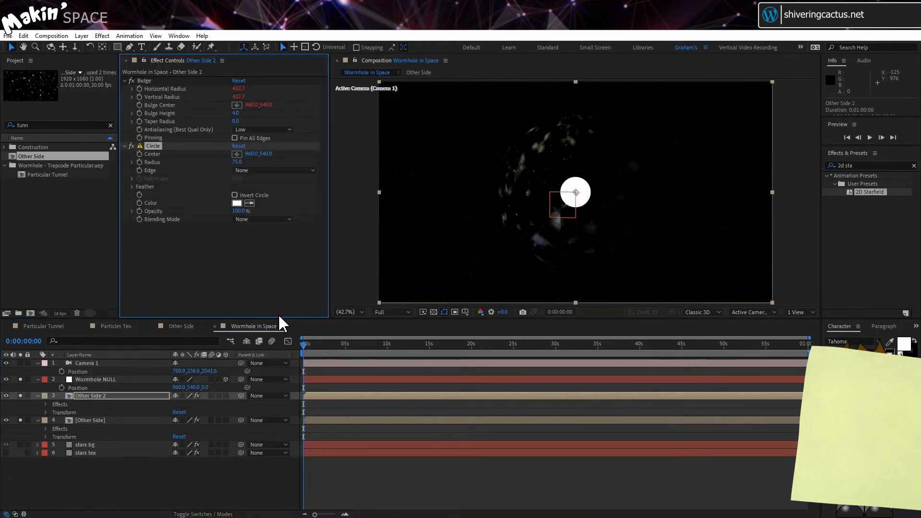
- Link the Circle's Center to the Bulge Center and its Radius to the Bulge Horizontal Radius on Other Side 2
double_click(157, 162)
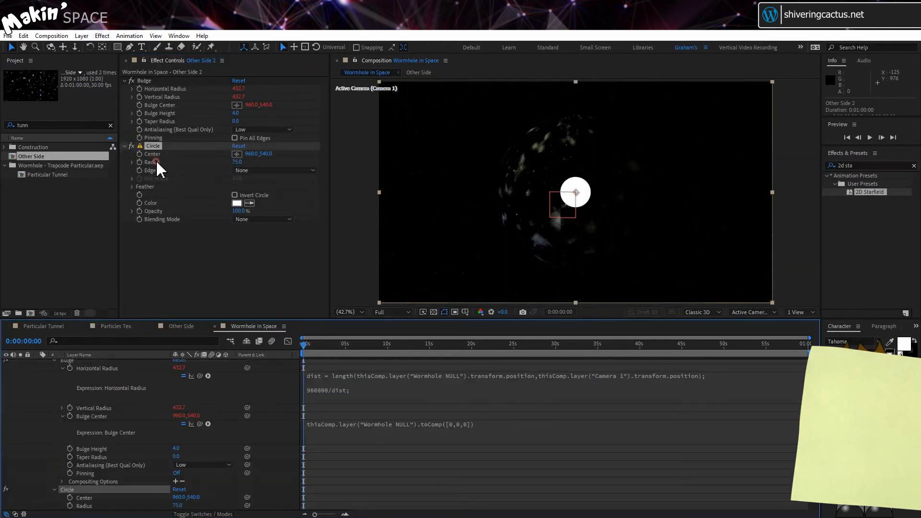
scroll(116, 391, down, 1)
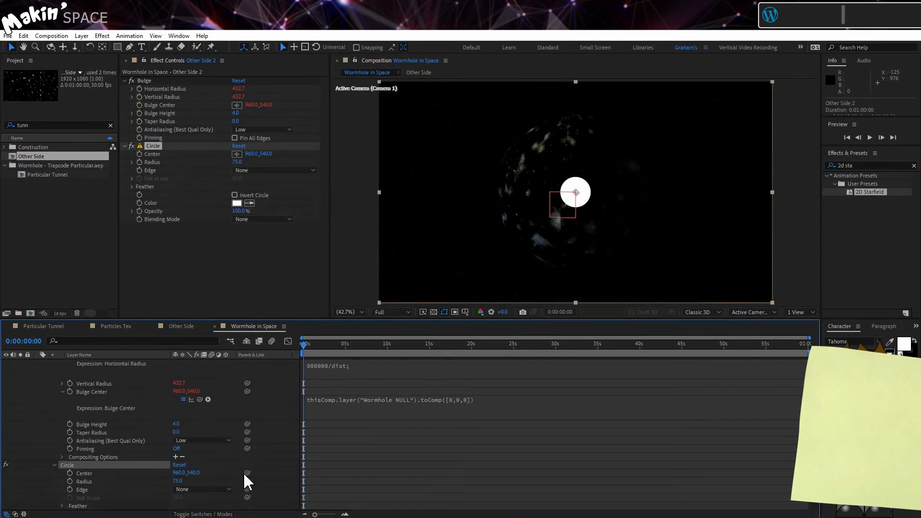
drag(247, 472, 82, 391)
drag(247, 480, 108, 388)
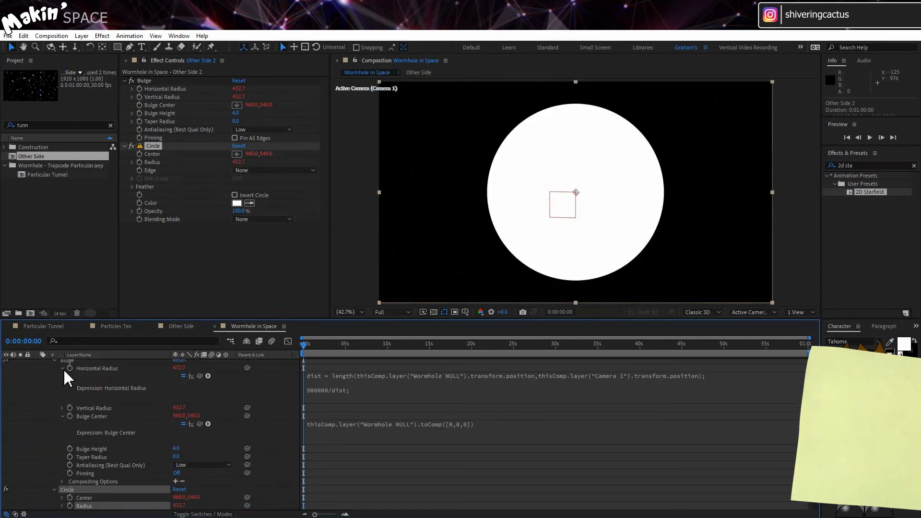
- Set the Circle's Feather Outer Edge to 50 and its Blending Mode to Stencil Alpha
click(62, 368)
scroll(75, 442, down, 3)
click(62, 450)
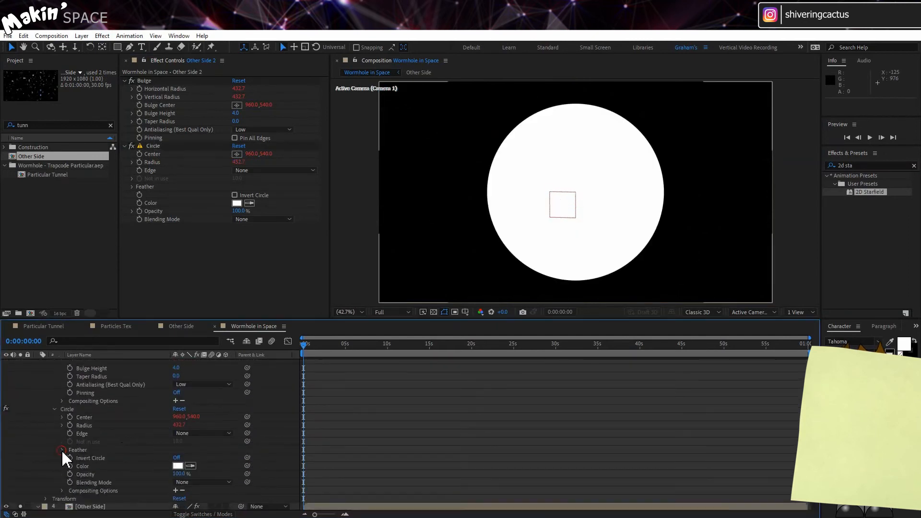
click(180, 458)
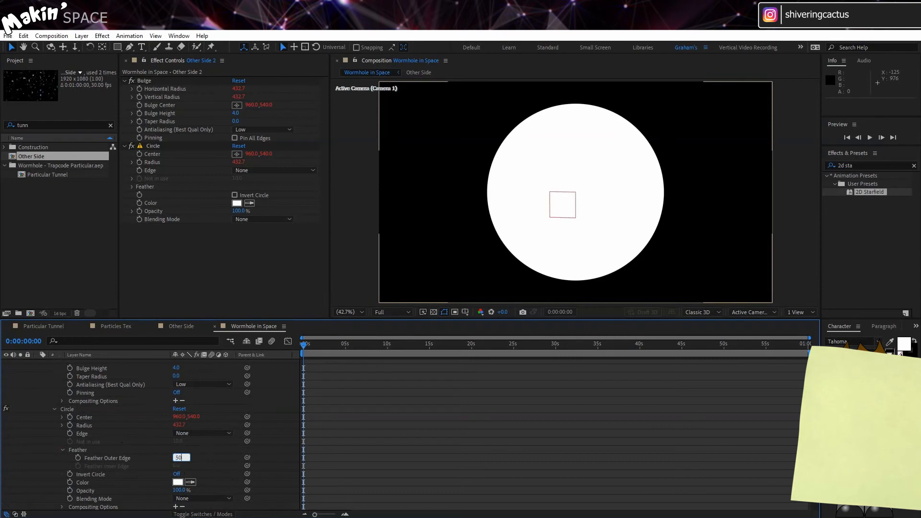
key(Return)
click(211, 499)
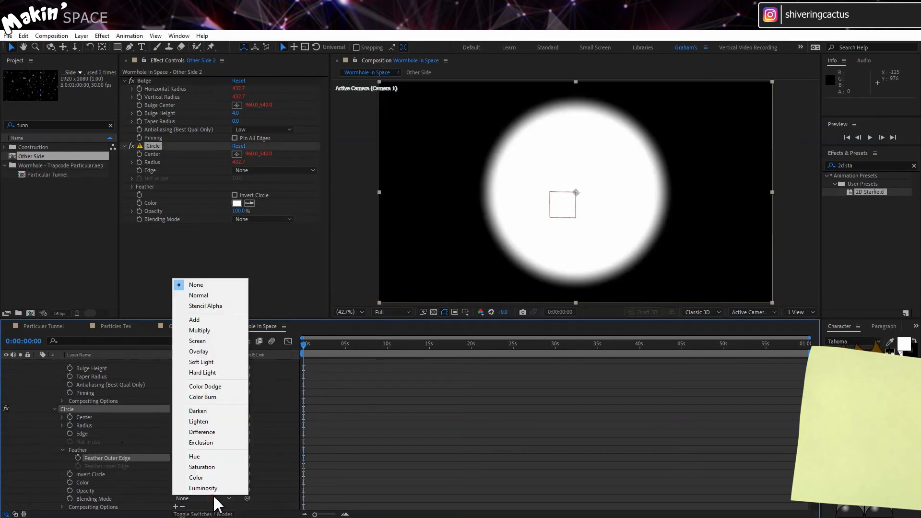
click(215, 306)
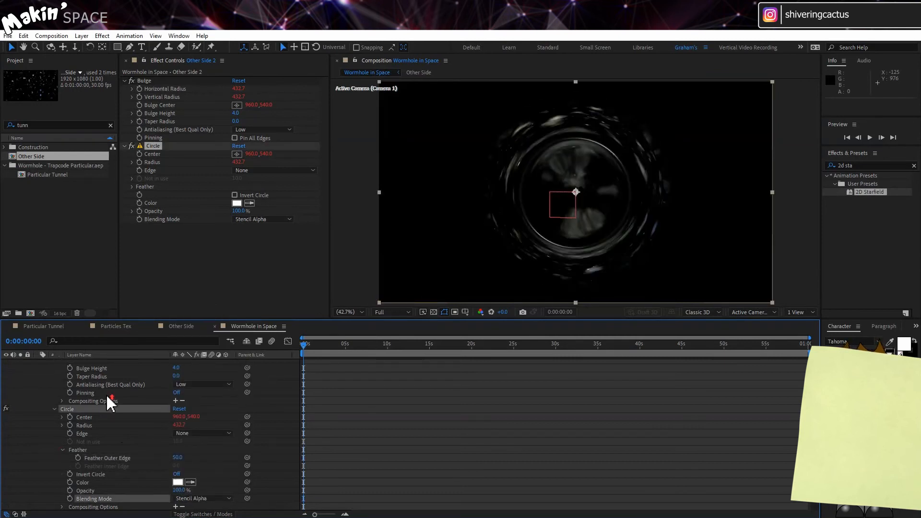
- Duplicate the Circle effect on Other Side 2
scroll(110, 403, up, 5)
click(149, 146)
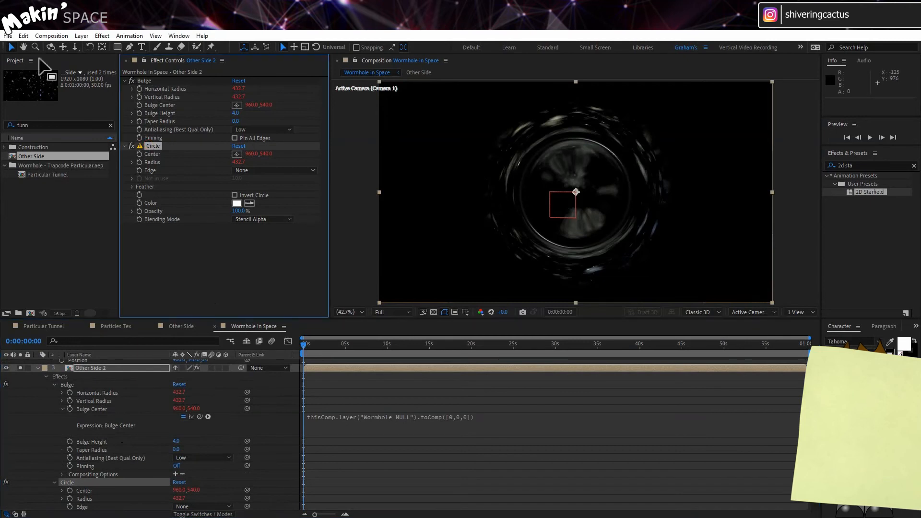
click(23, 35)
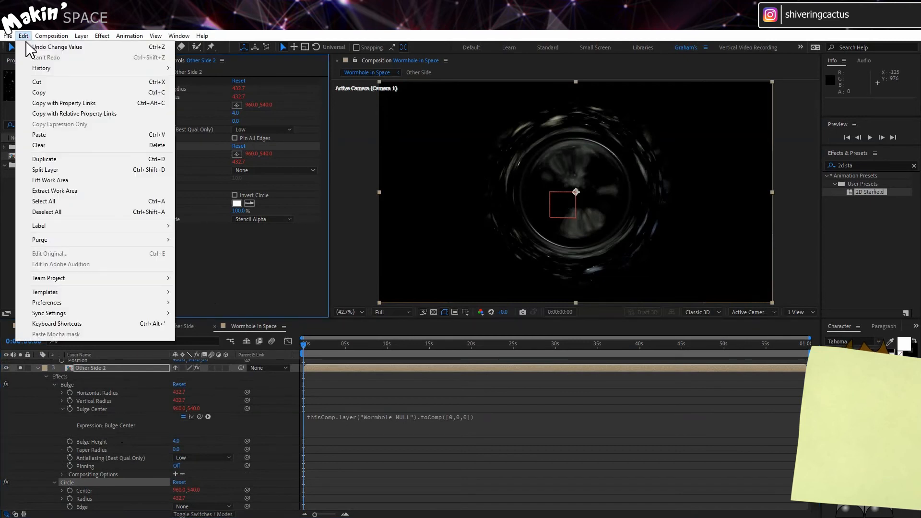
click(45, 159)
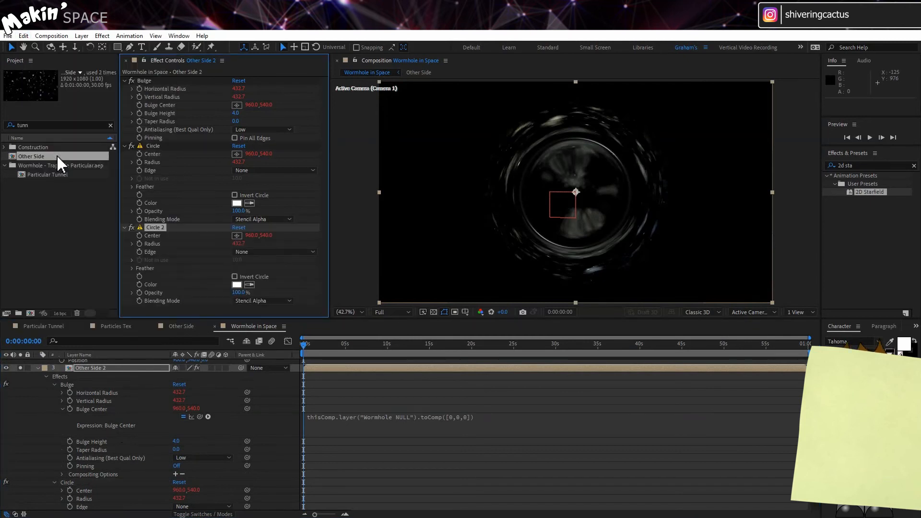
- Append *0.7 to the Radius expression of Circle 2 and commit it
click(158, 243)
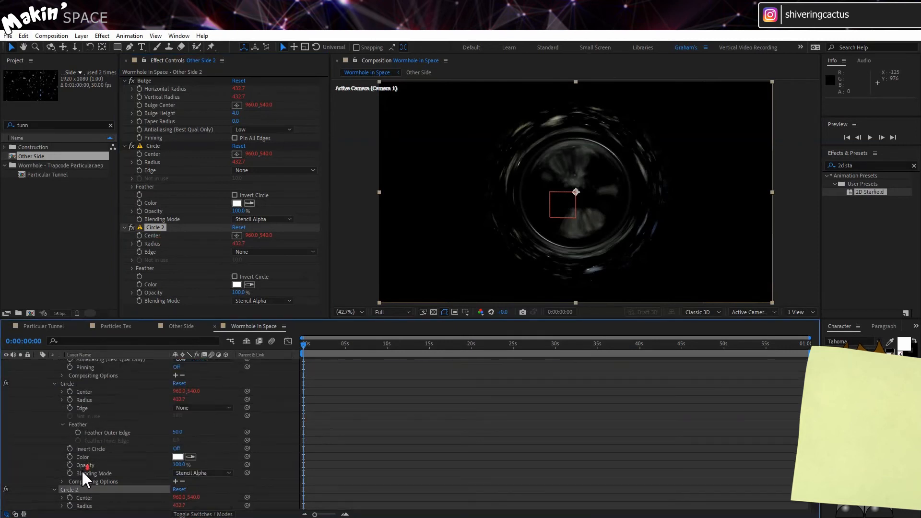
scroll(84, 477, down, 2)
click(62, 457)
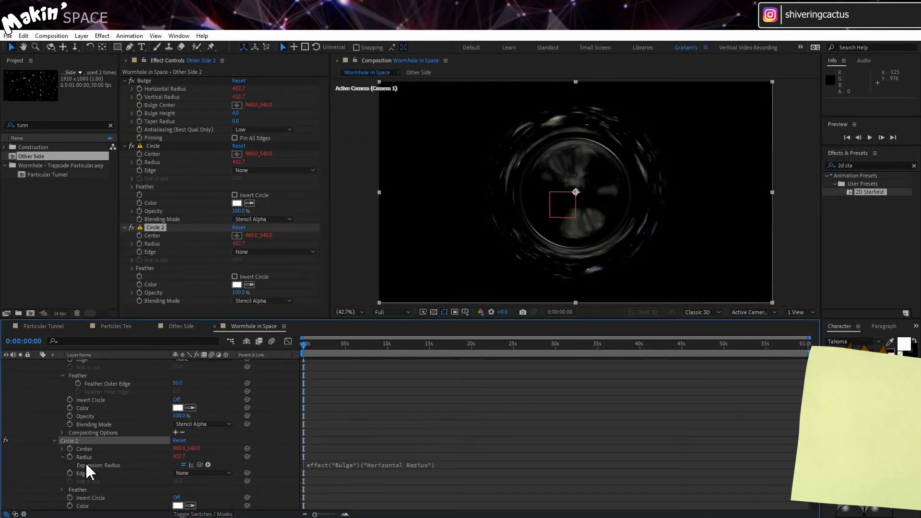
click(378, 466)
click(456, 465)
text(*)
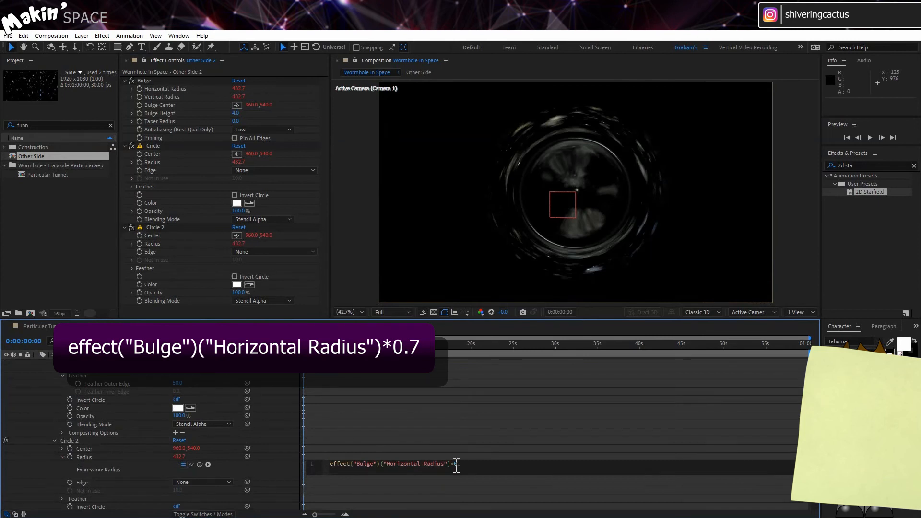
click(266, 469)
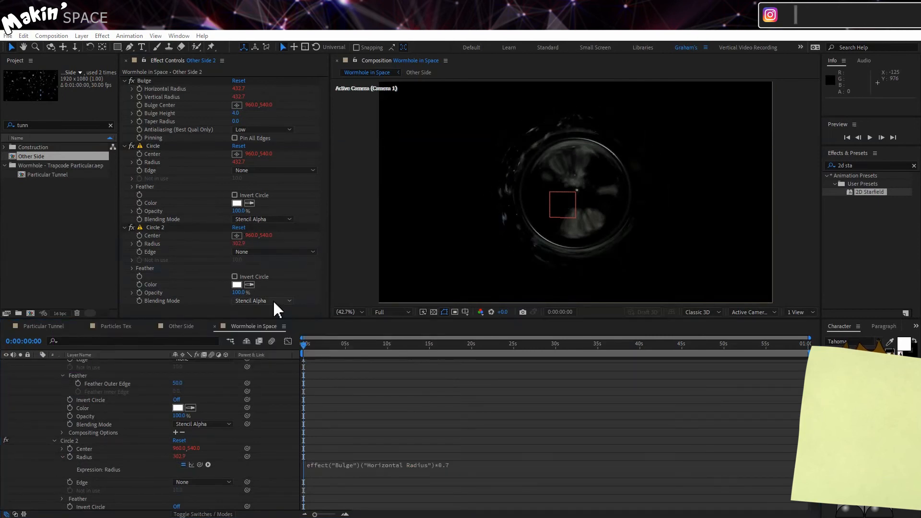
- Invert Circle 2 and collapse the Bulge and both Circle effects
click(235, 276)
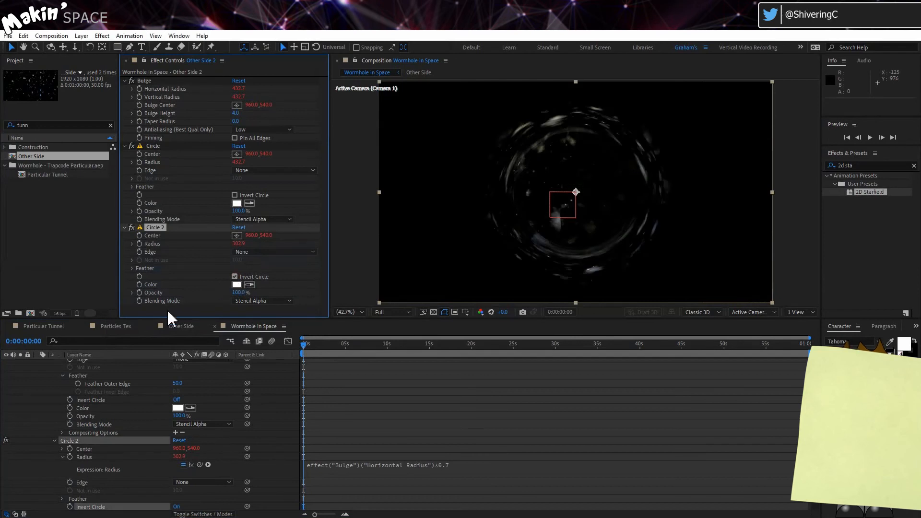
scroll(122, 399, up, 8)
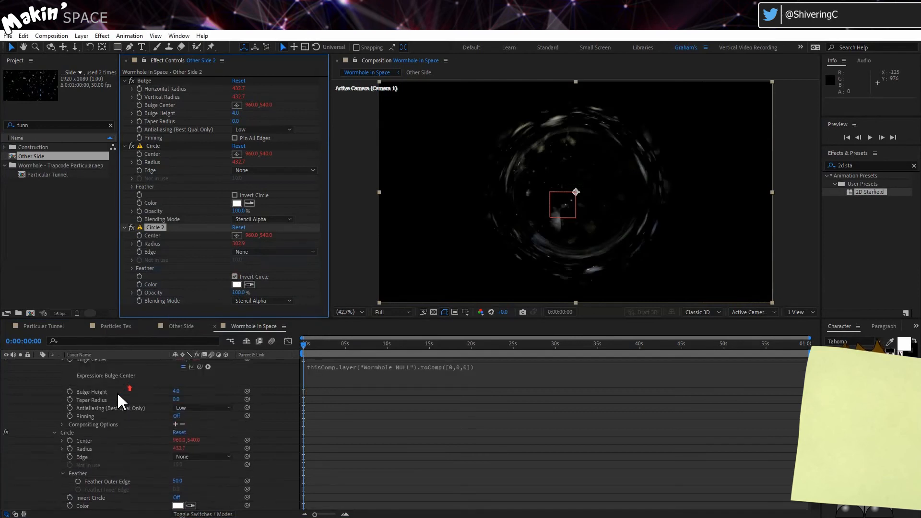
click(125, 80)
click(126, 89)
click(125, 97)
- Add the VC Color Vibrance effect to Other Side 2 and set its Color to white, ffffff
click(101, 36)
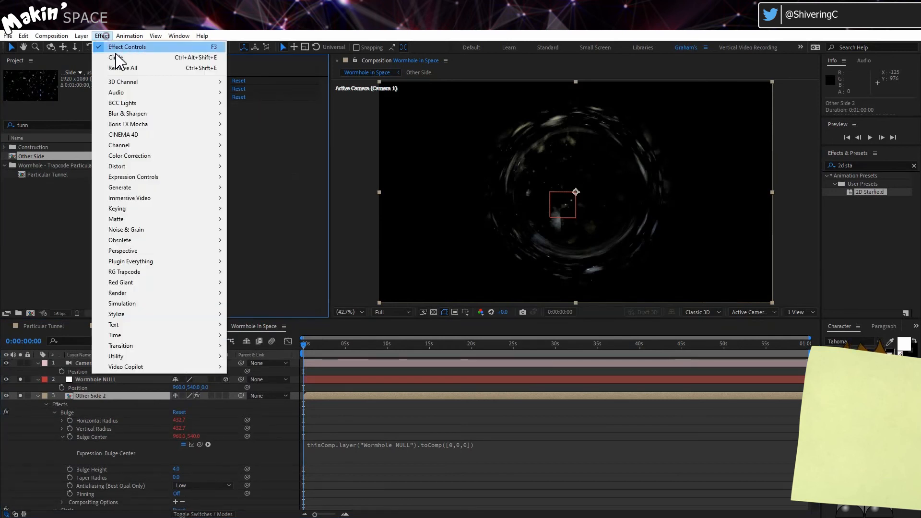
mouse_move(175, 367)
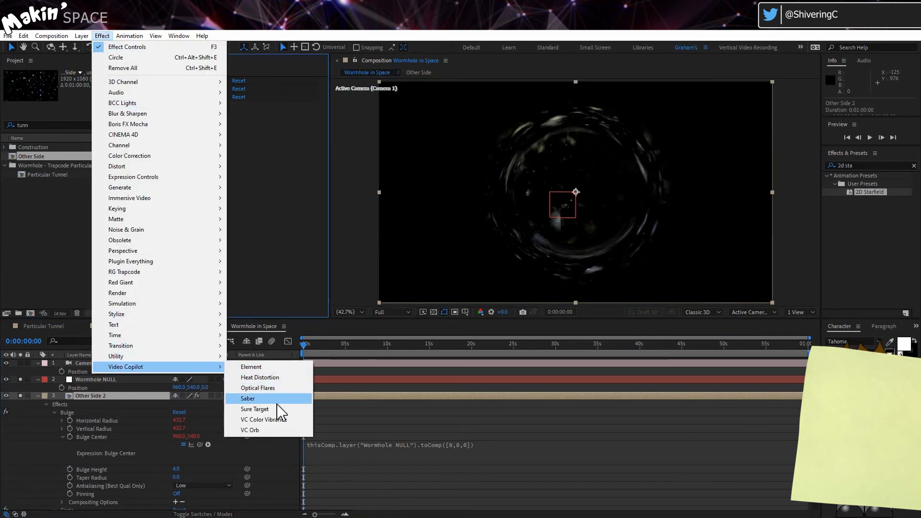
click(263, 419)
click(237, 113)
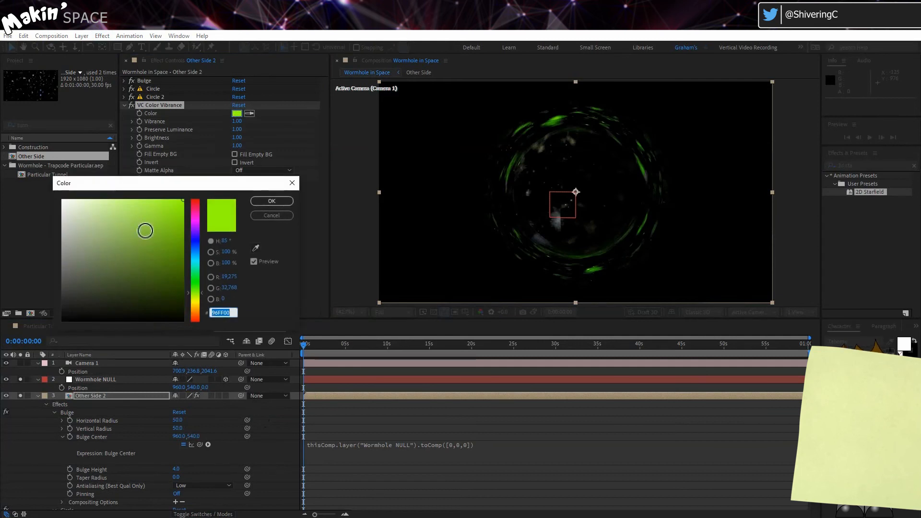
text(ffffff)
click(272, 201)
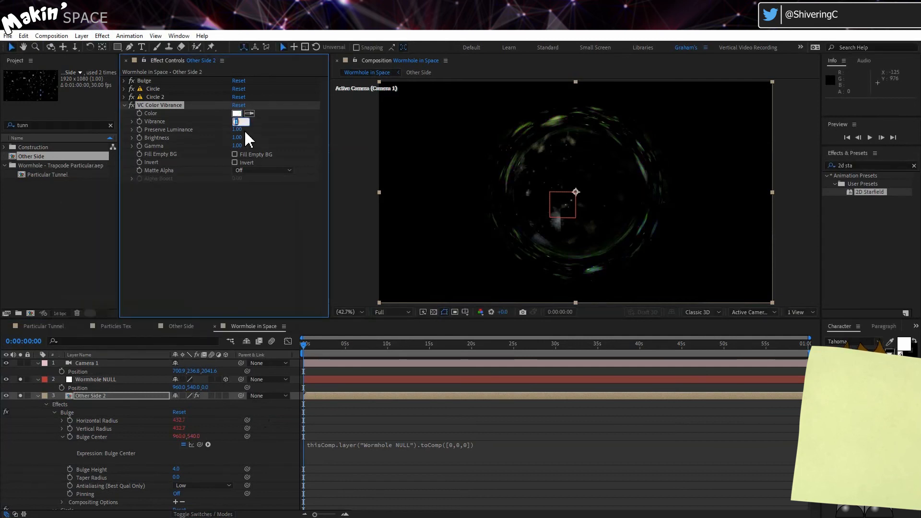
- Set VC Color Vibrance's Vibrance and Brightness to 2 and copy the effect to the lower Other Side layer
text(2)
click(237, 140)
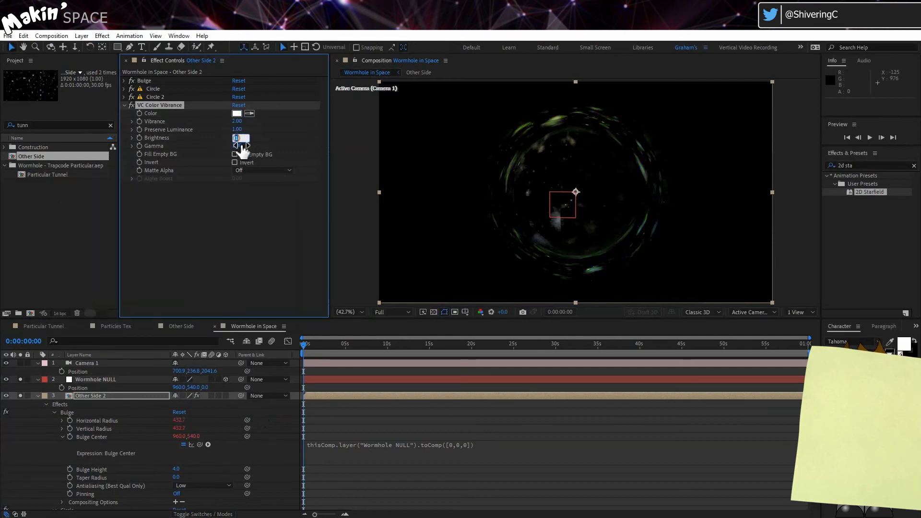
text(2)
click(257, 221)
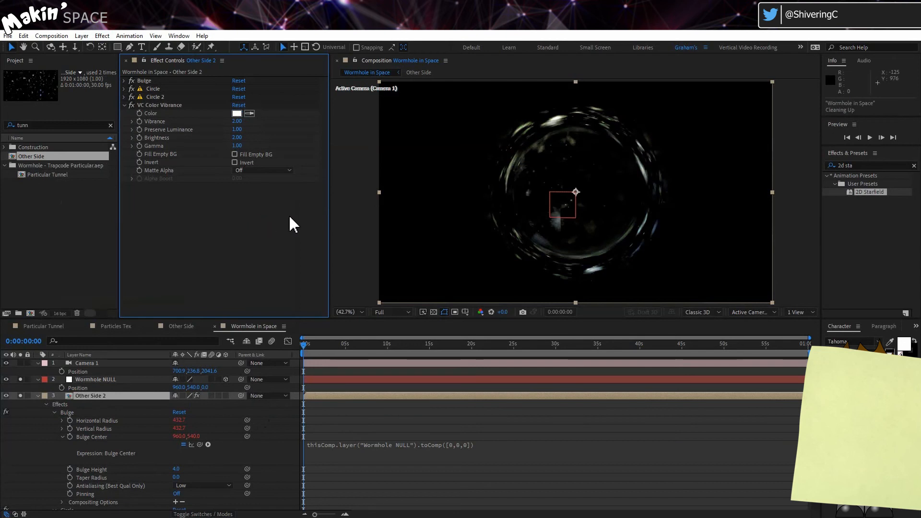
click(38, 396)
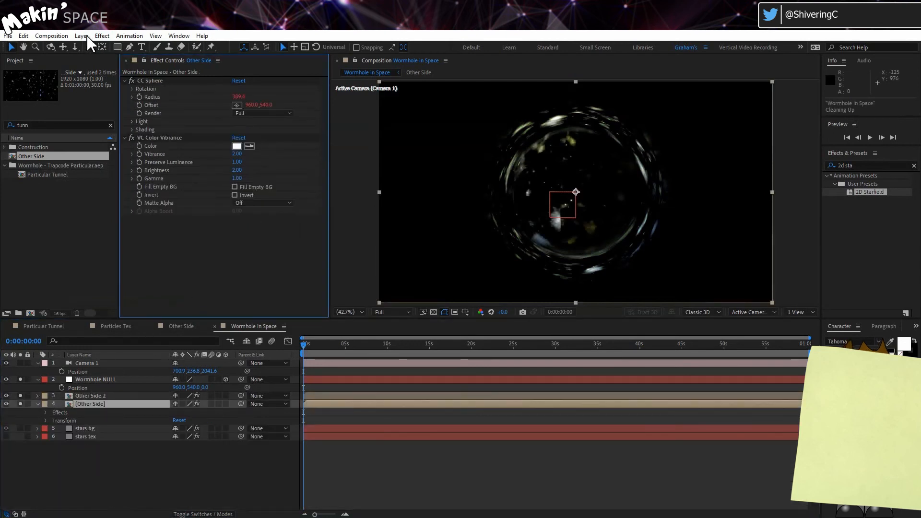
- Create an adjustment layer and place it between the lower Other Side layer and stars bg
click(86, 36)
mouse_move(96, 47)
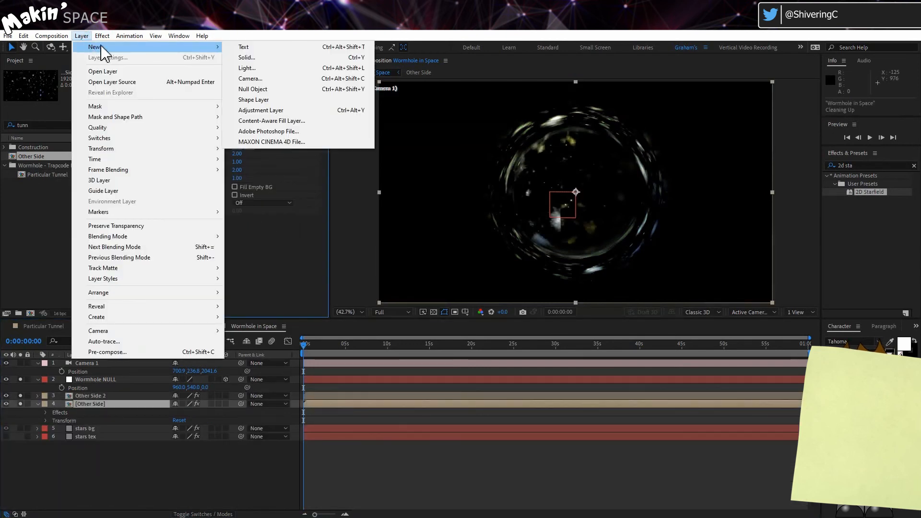
click(288, 110)
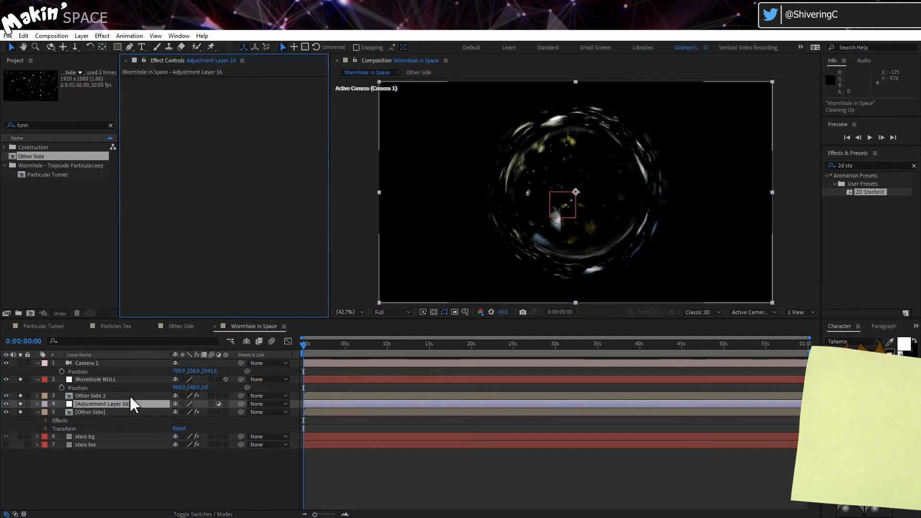
drag(131, 404, 125, 414)
- Copy the Bulge effect from Other Side 2 to the adjustment layer and move that layer above the lower Other Side layer
click(120, 396)
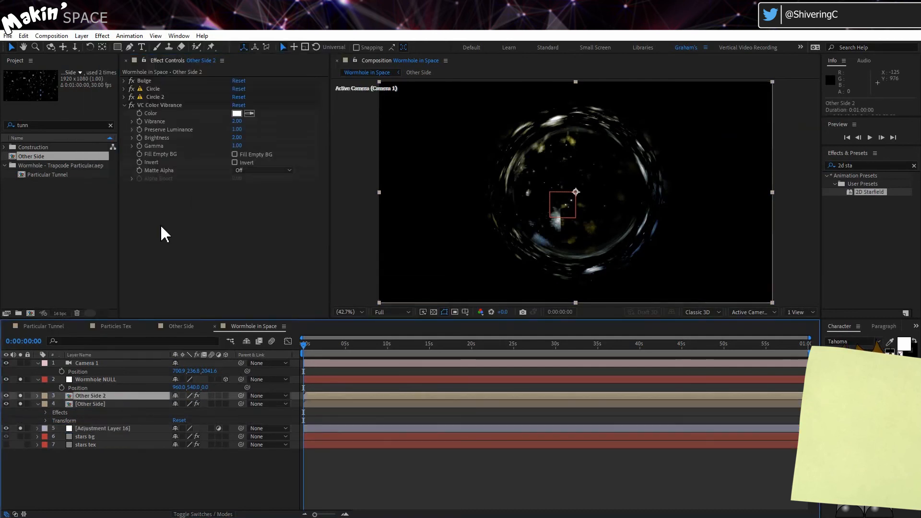
click(149, 82)
click(24, 36)
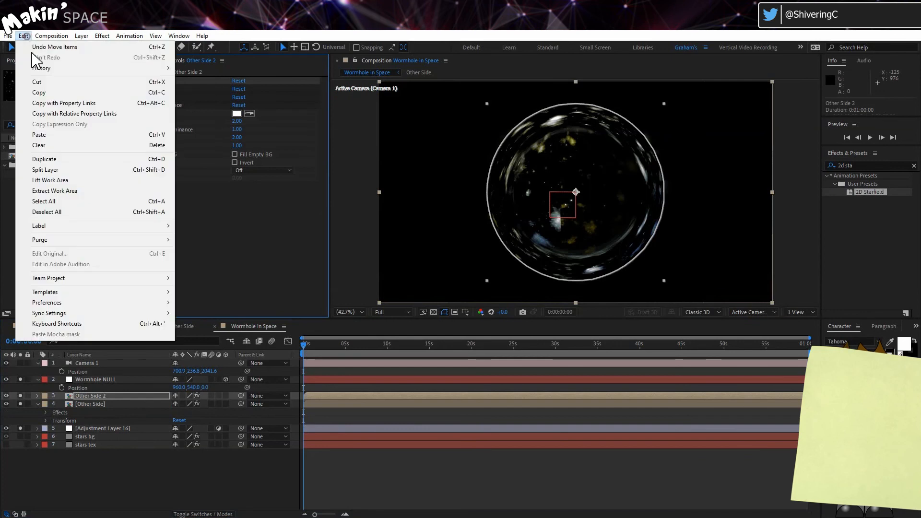
click(54, 92)
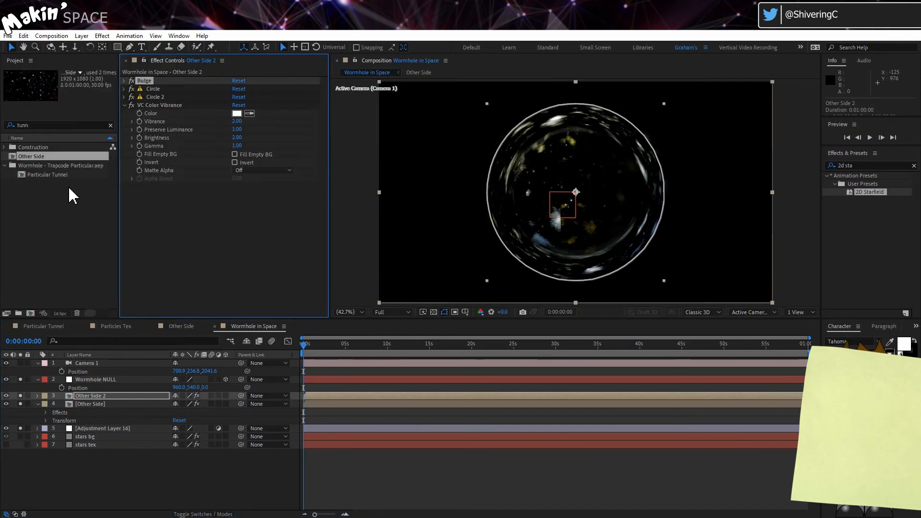
click(110, 428)
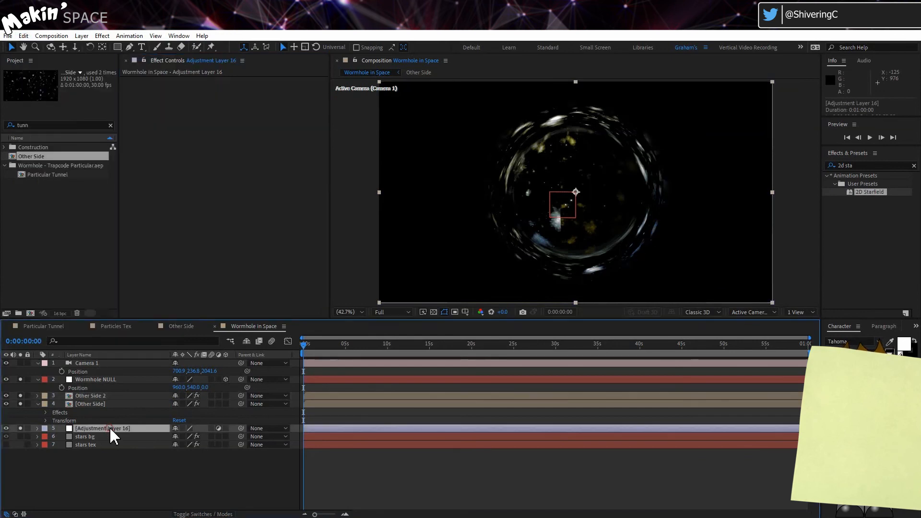
click(24, 36)
click(62, 127)
key(ctrl+bracketright)
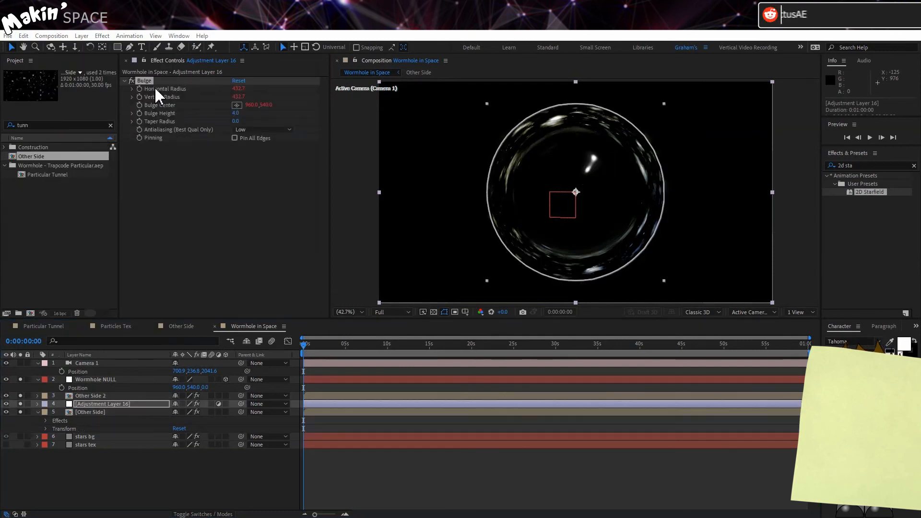
- Change the last line of the adjustment layer's Bulge Horizontal Radius expression to 2*900000/dist;
click(154, 86)
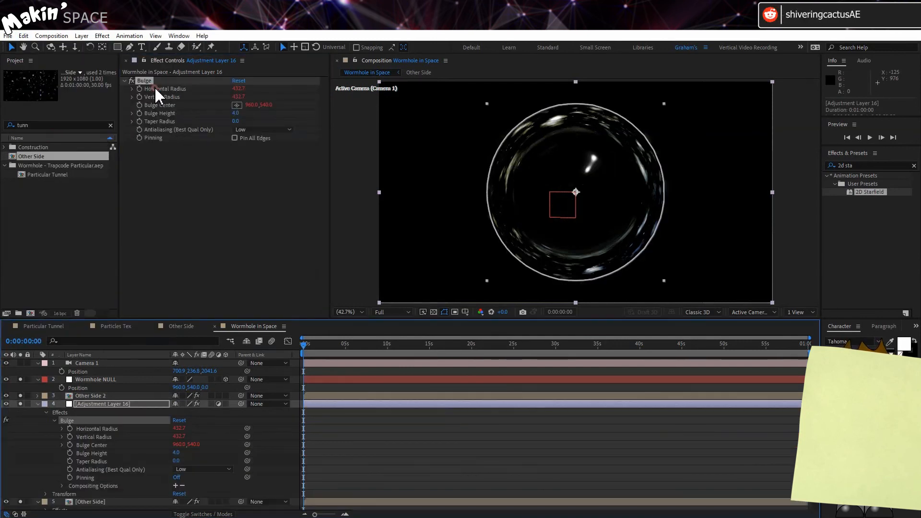
click(62, 428)
click(355, 437)
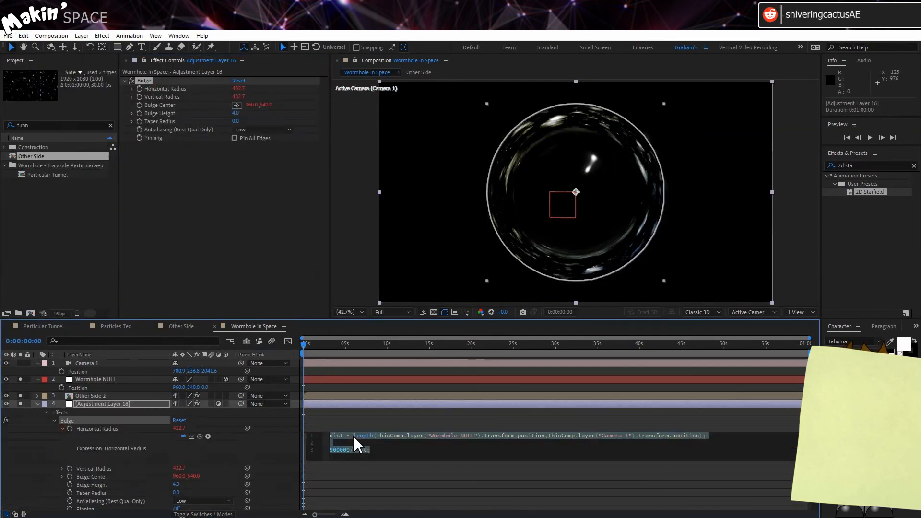
click(354, 437)
click(331, 450)
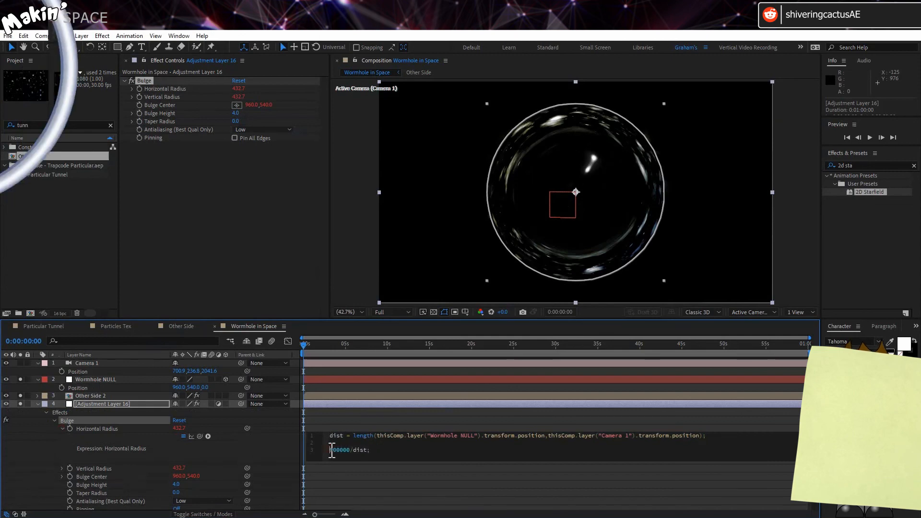
text(2*)
click(251, 430)
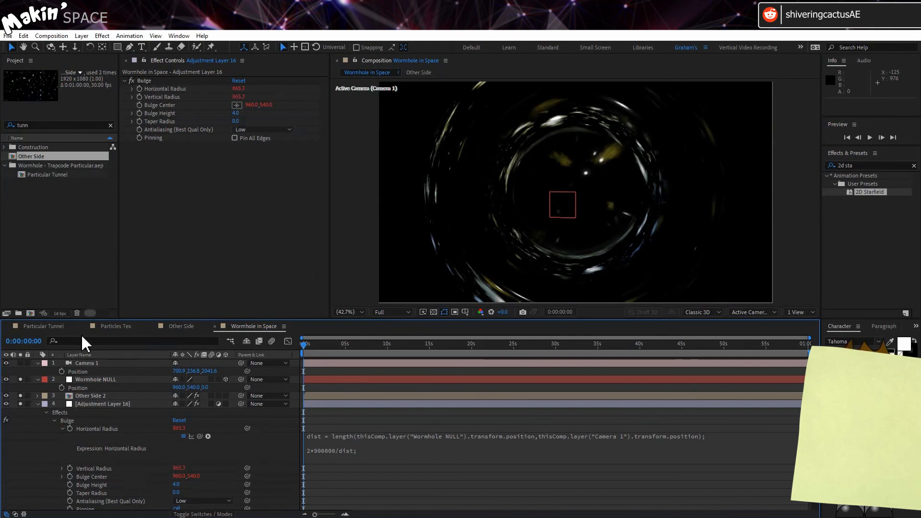
- Move the adjustment layer directly above stars bg and turn off solo for it, both Other Side layers and Wormhole NULL
click(38, 404)
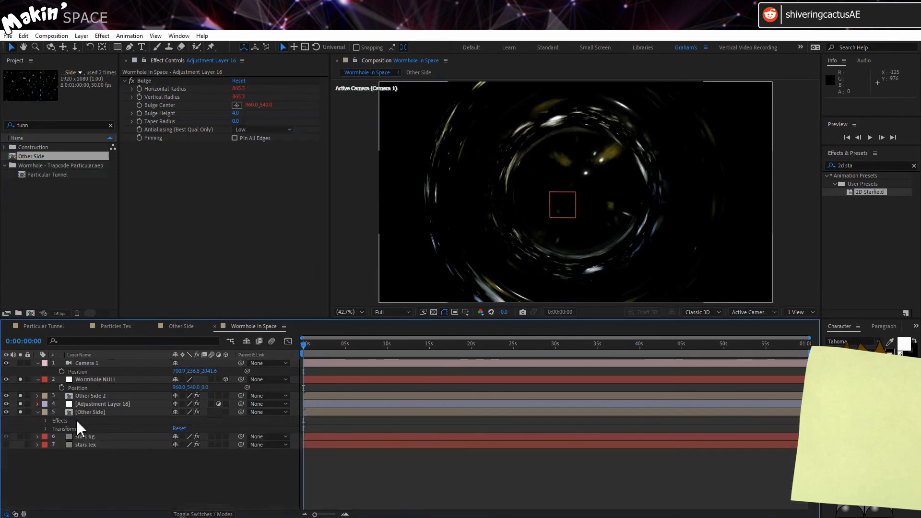
drag(96, 406, 91, 433)
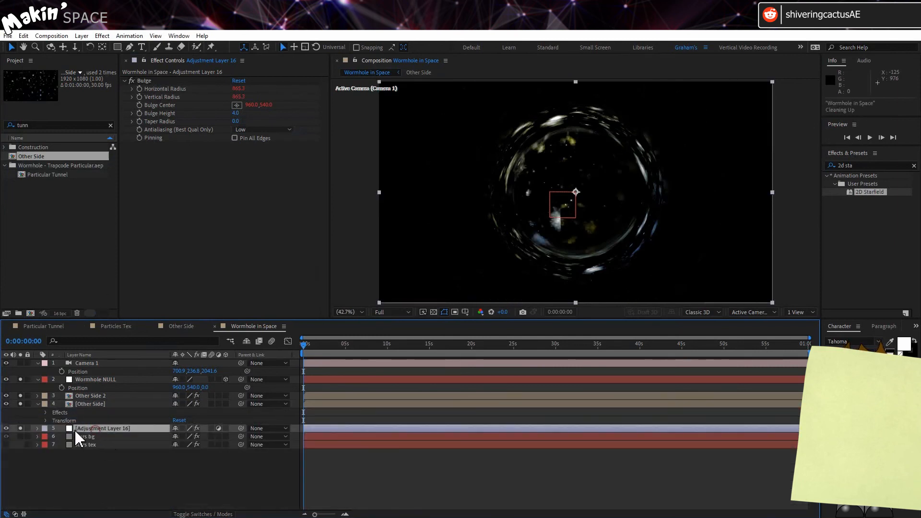
click(20, 428)
click(20, 404)
click(20, 395)
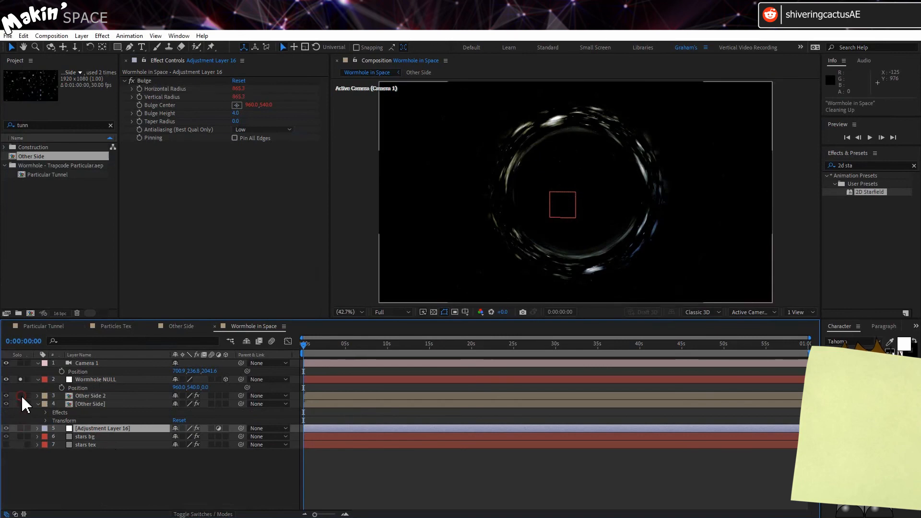
click(21, 380)
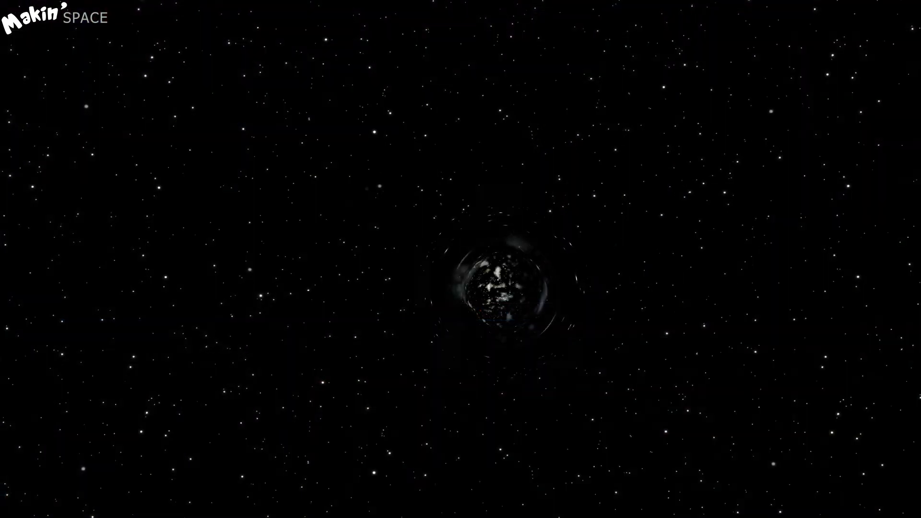